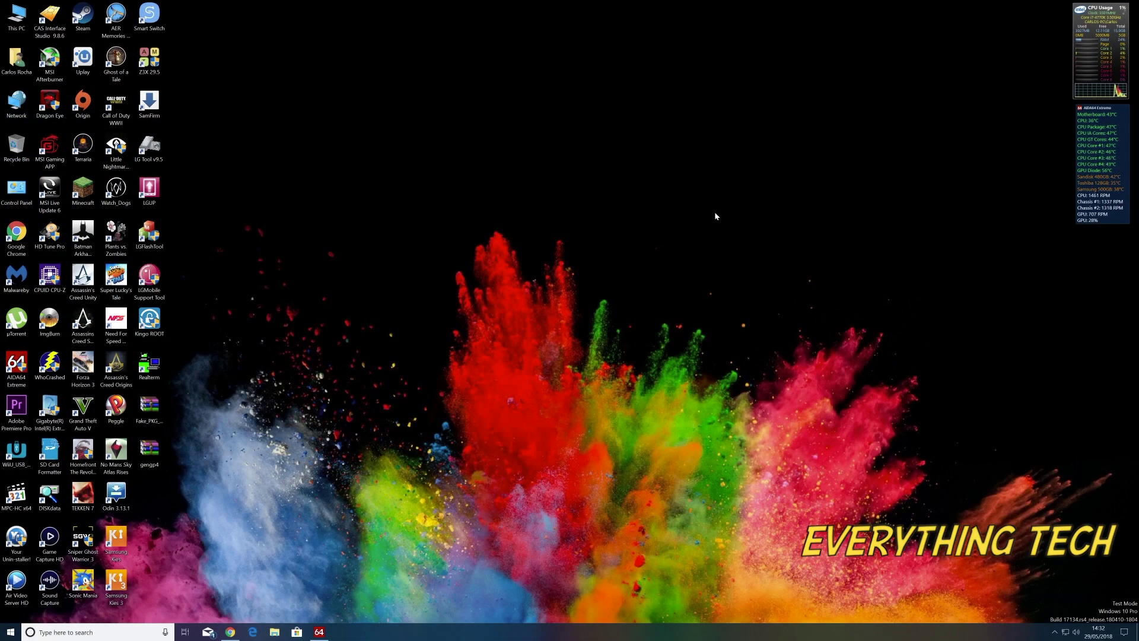
# Examine the contents of the removable drive Untitled (H:) from This PC, and close the file window
pyautogui.doubleClick(17, 15)
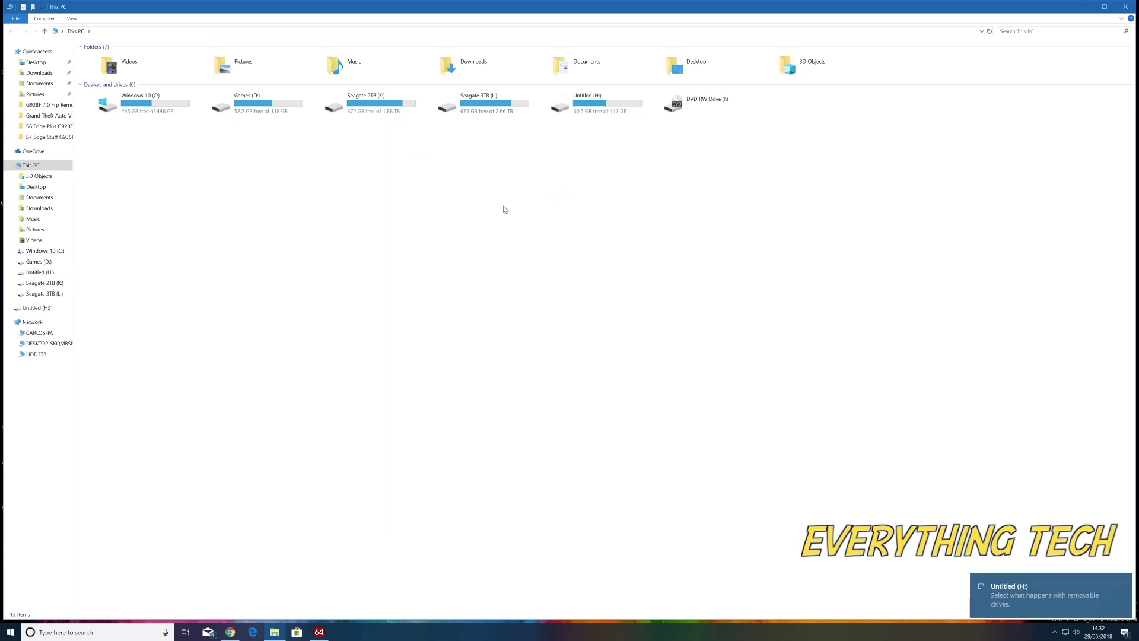
pyautogui.doubleClick(604, 113)
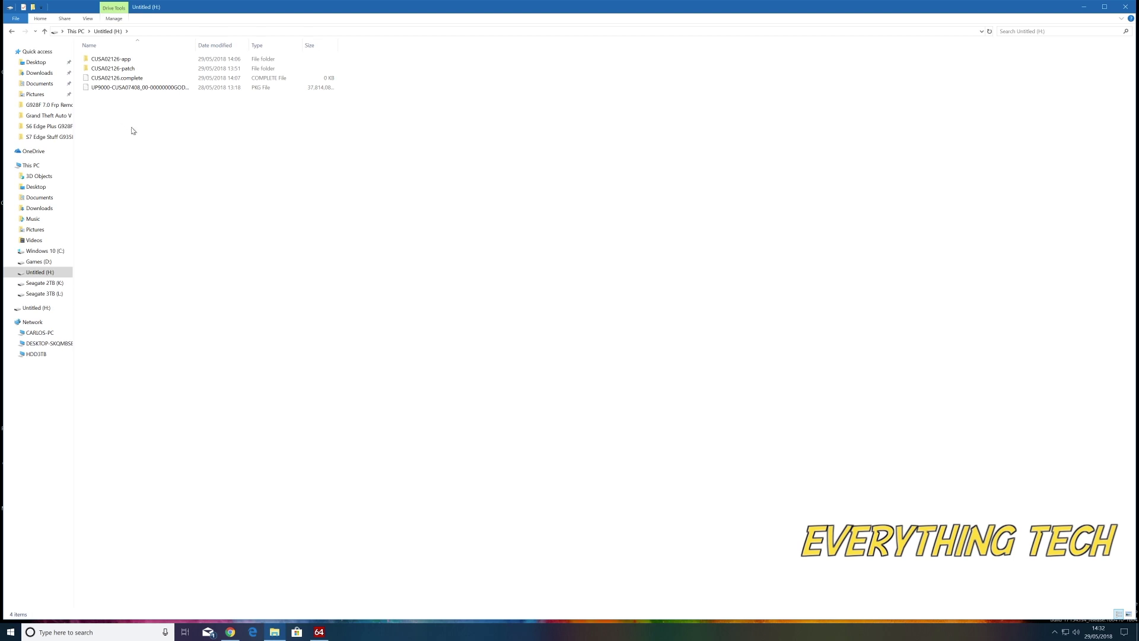
pyautogui.click(12, 31)
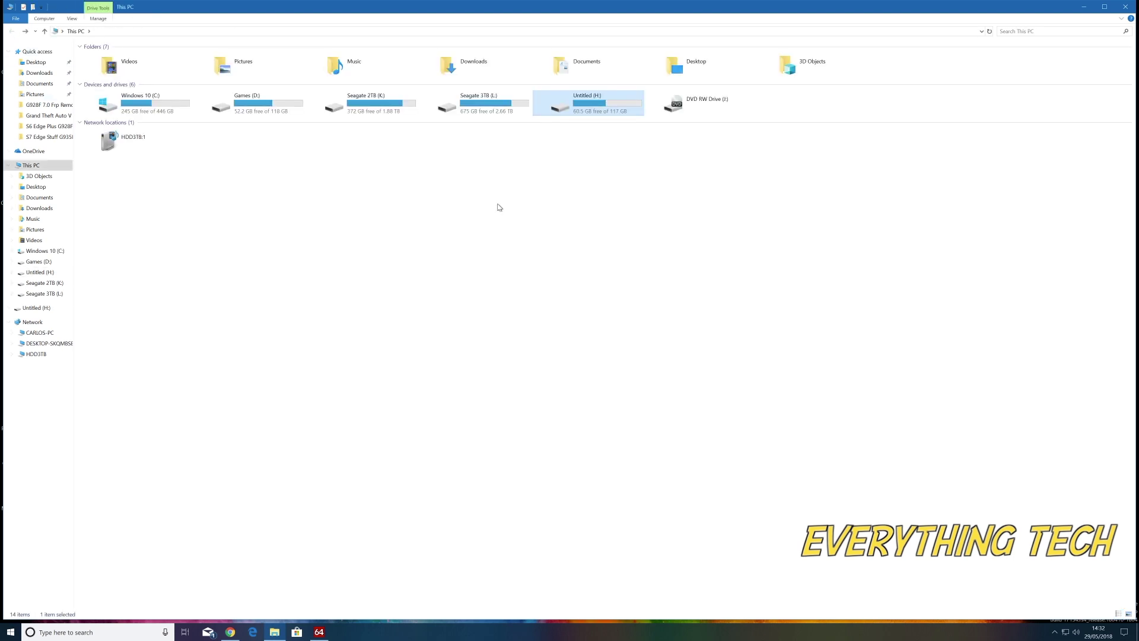
pyautogui.click(1125, 7)
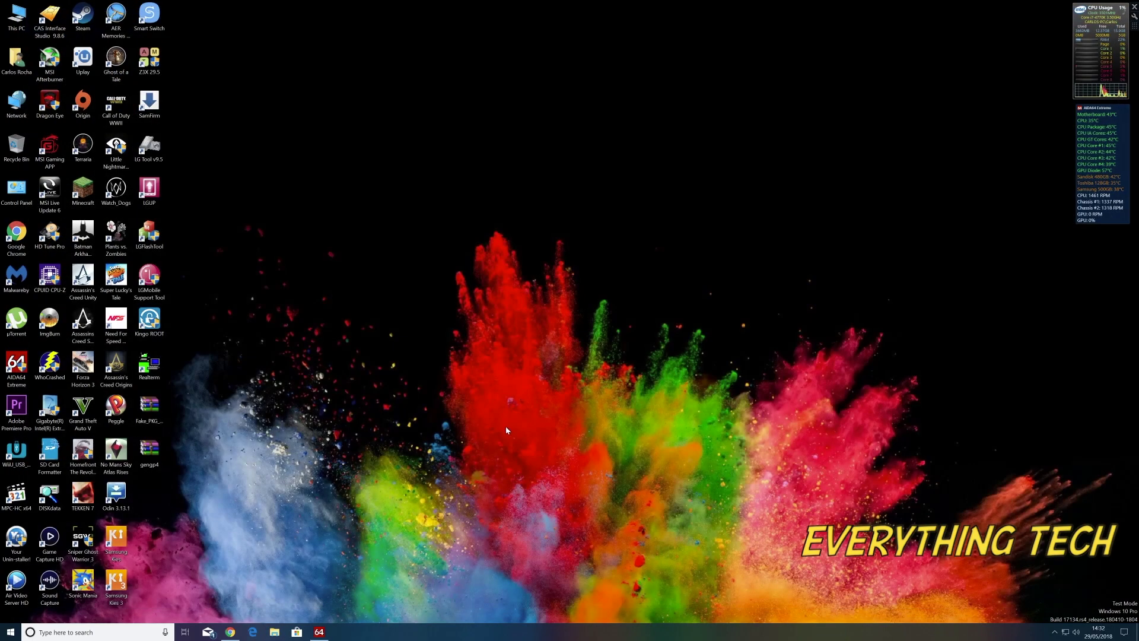
# Switch to Chrome and view the MEGA download pages for Fake_PKG_Generator.rar and gengp4.rar
pyautogui.click(225, 623)
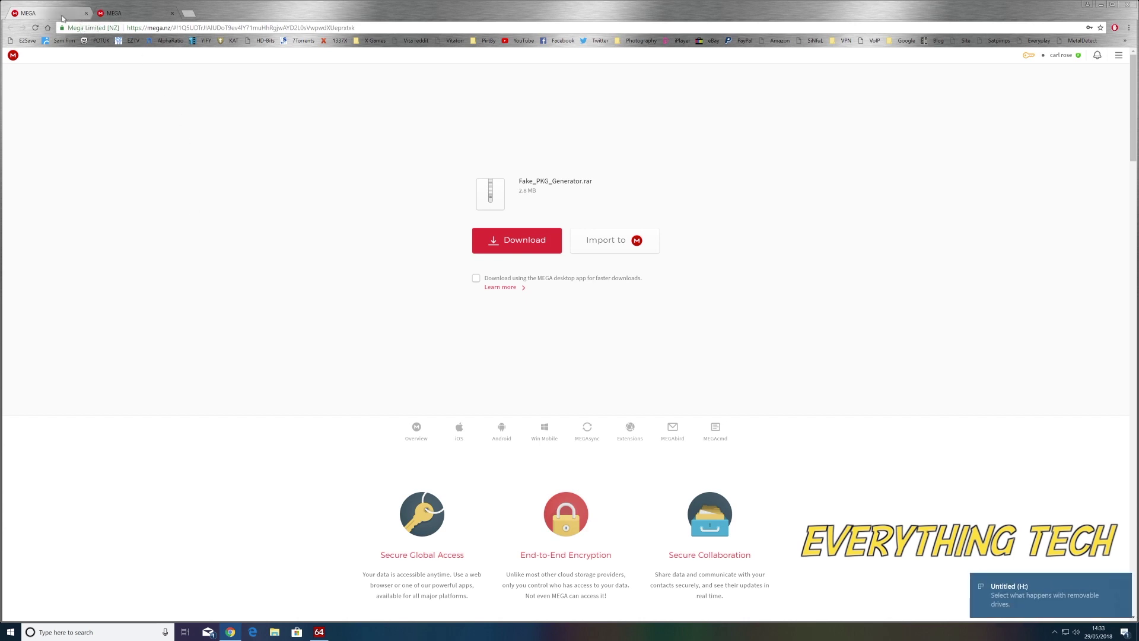
pyautogui.click(62, 17)
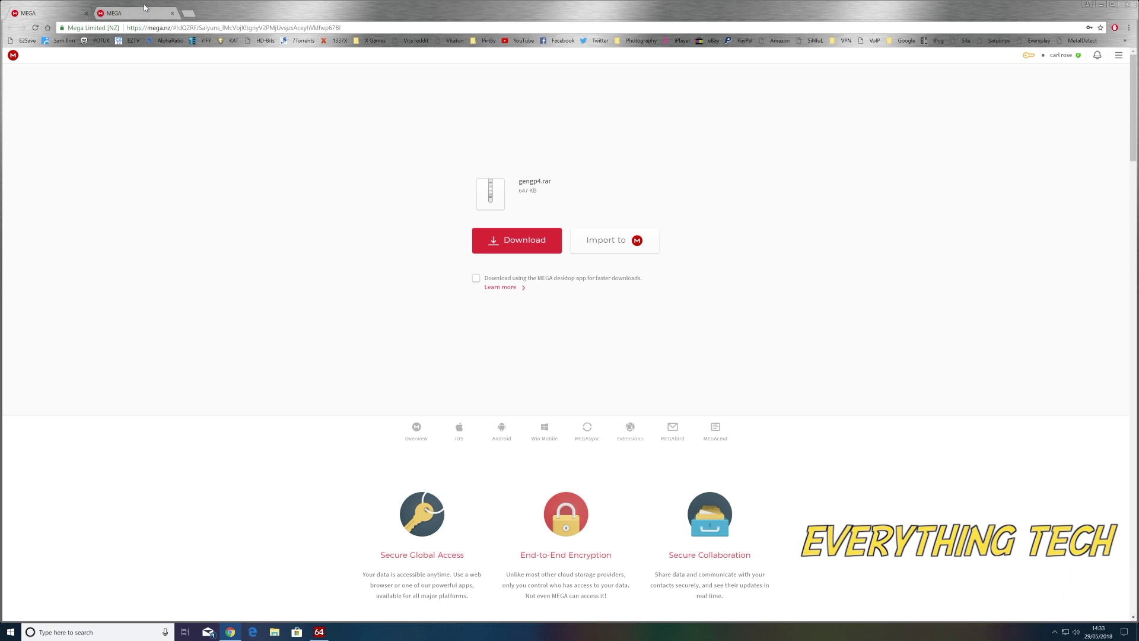
pyautogui.click(145, 12)
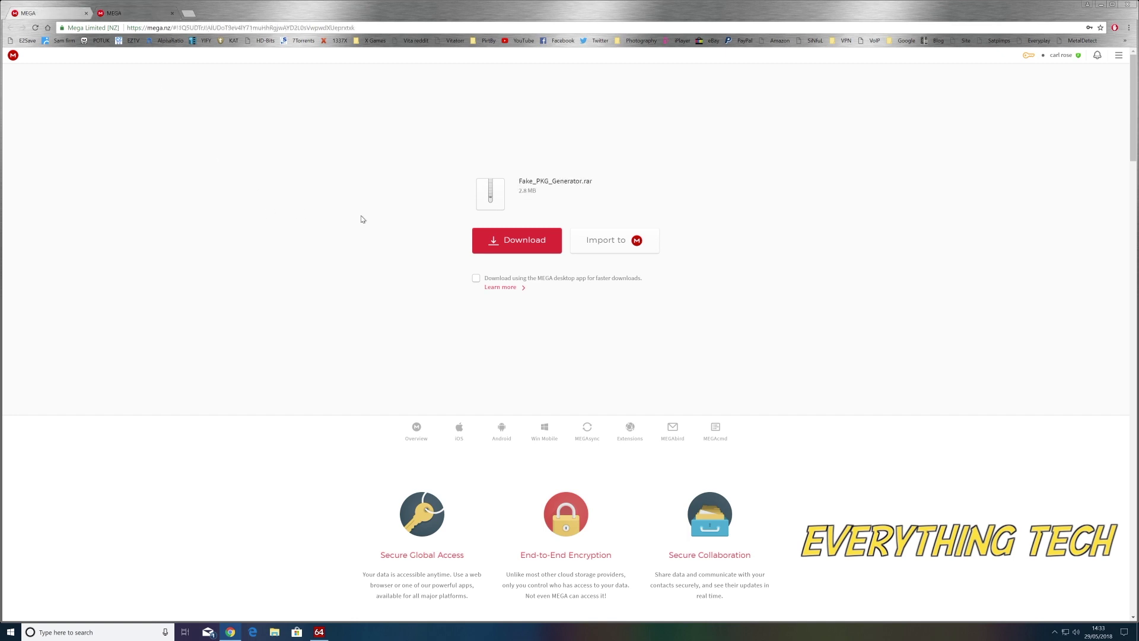
pyautogui.click(1101, 6)
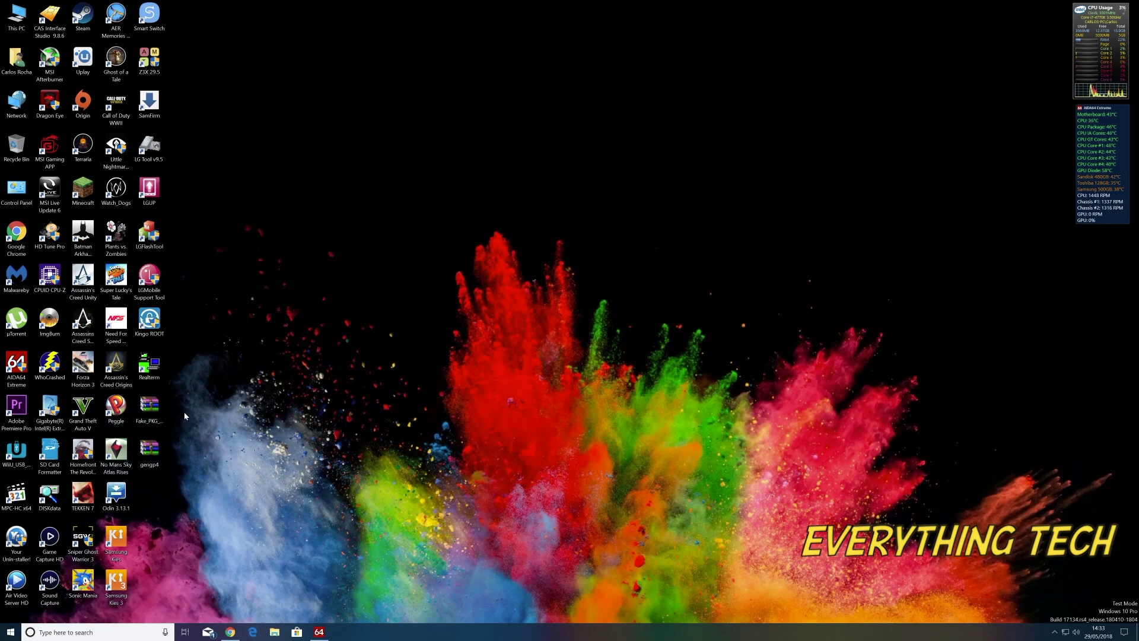
# Extract the gengp4 and Fake_PKG_Generator archives on the desktop and move the Fake PKG Tools folder to the end of the icons
pyautogui.rightClick(152, 455)
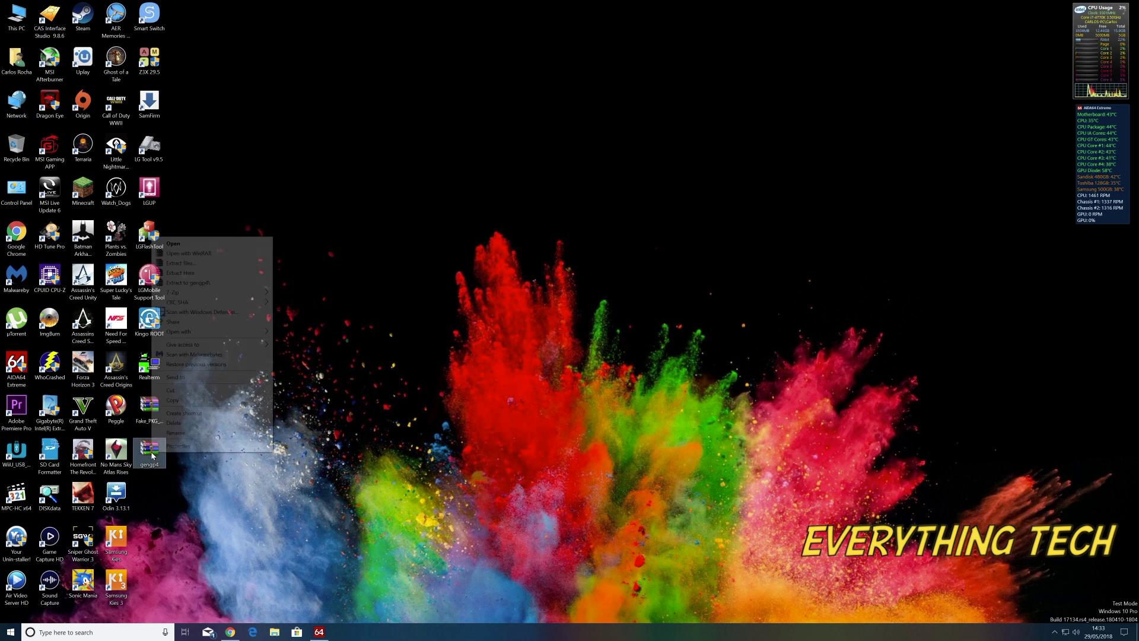
pyautogui.click(216, 285)
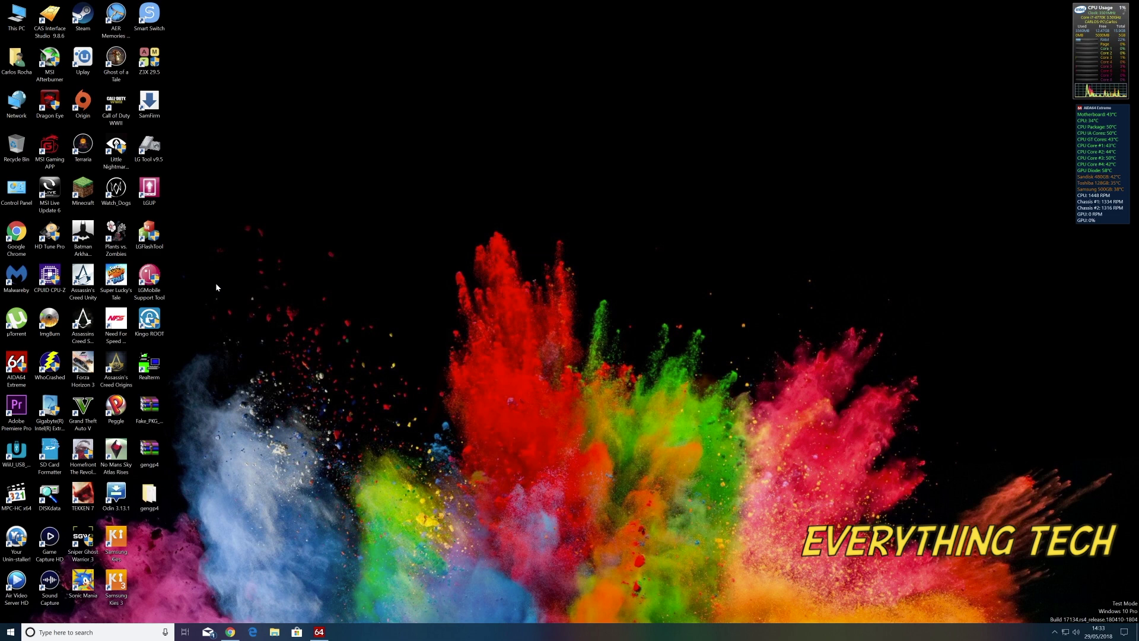
pyautogui.rightClick(153, 413)
pyautogui.click(196, 239)
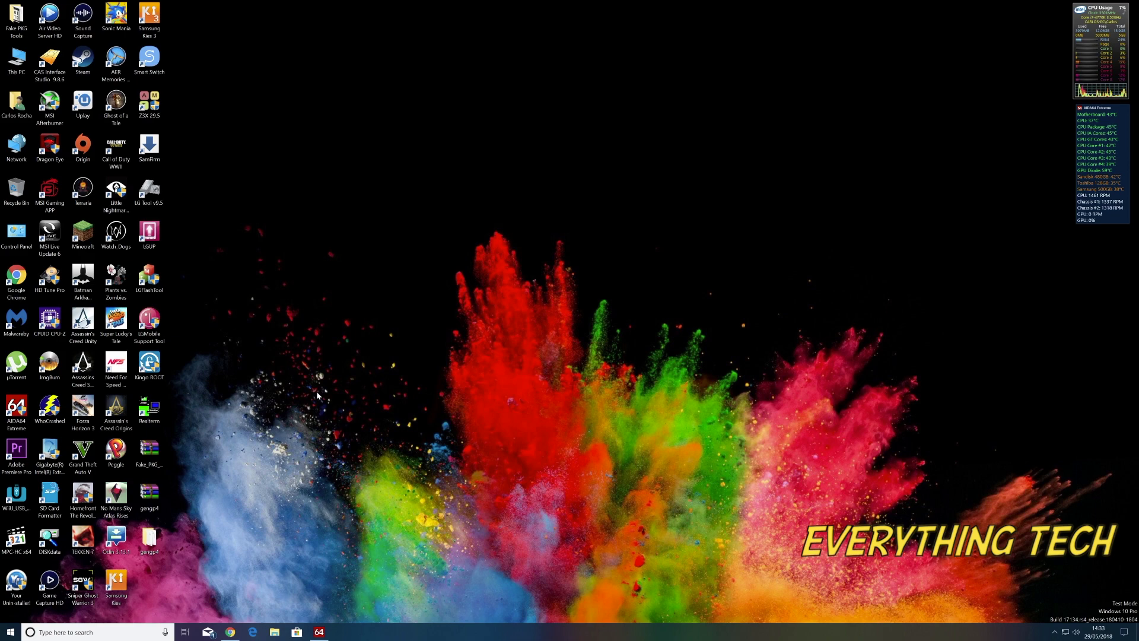
pyautogui.moveTo(16, 18); pyautogui.dragTo(189, 578)
# Run gengp4 as administrator from the extracted gengp4 folder and minimize the folder window
pyautogui.doubleClick(153, 498)
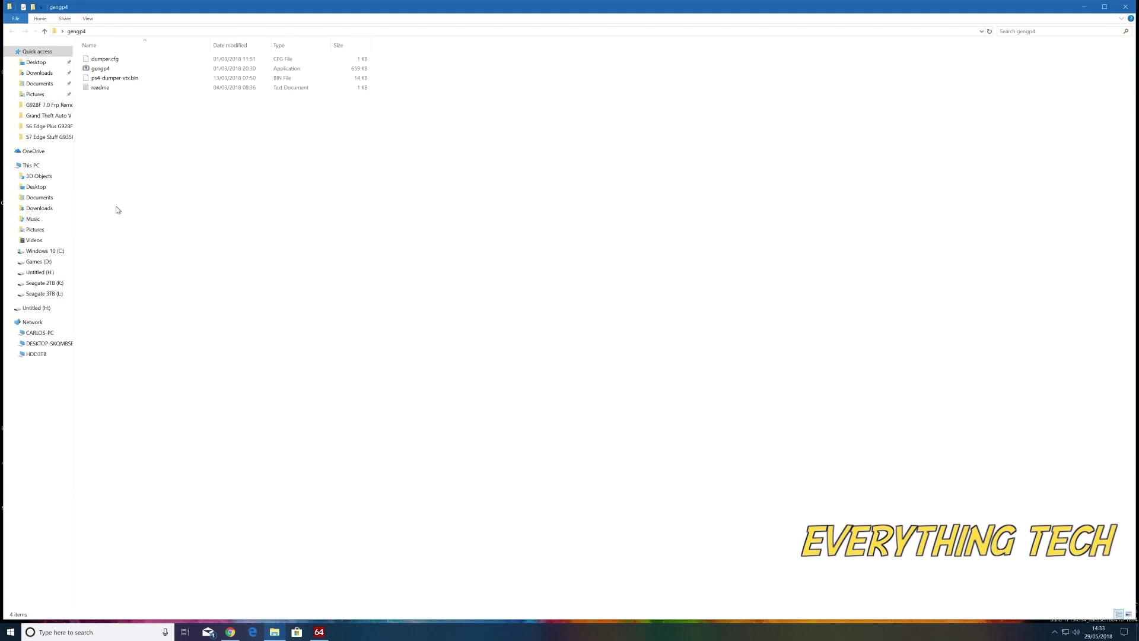
pyautogui.rightClick(99, 69)
pyautogui.click(128, 83)
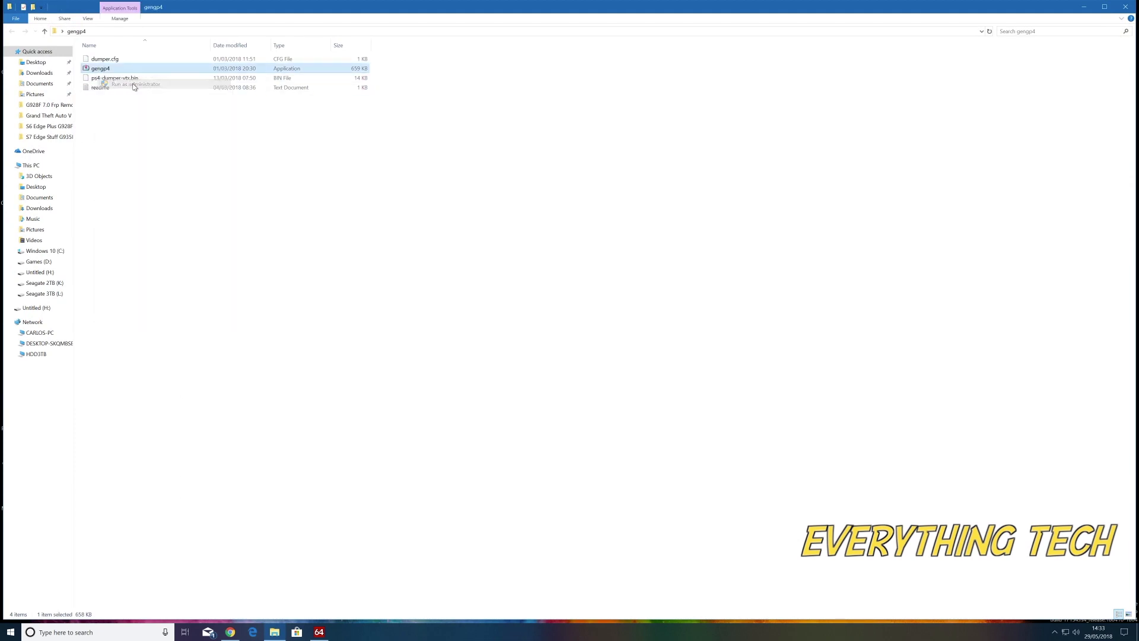
pyautogui.click(516, 387)
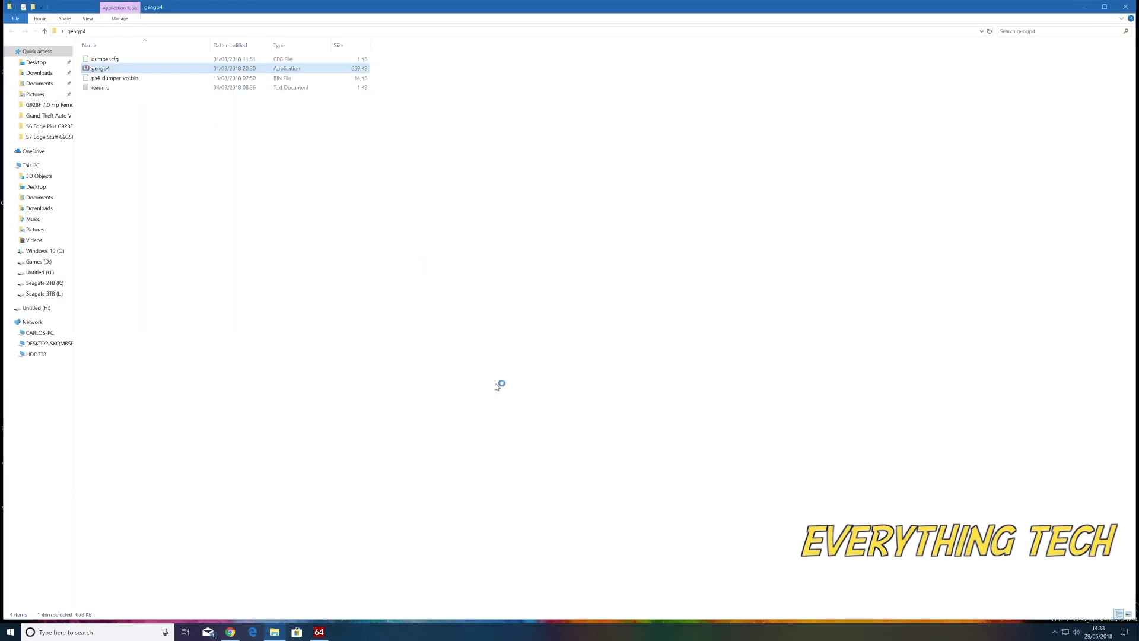
pyautogui.click(1082, 8)
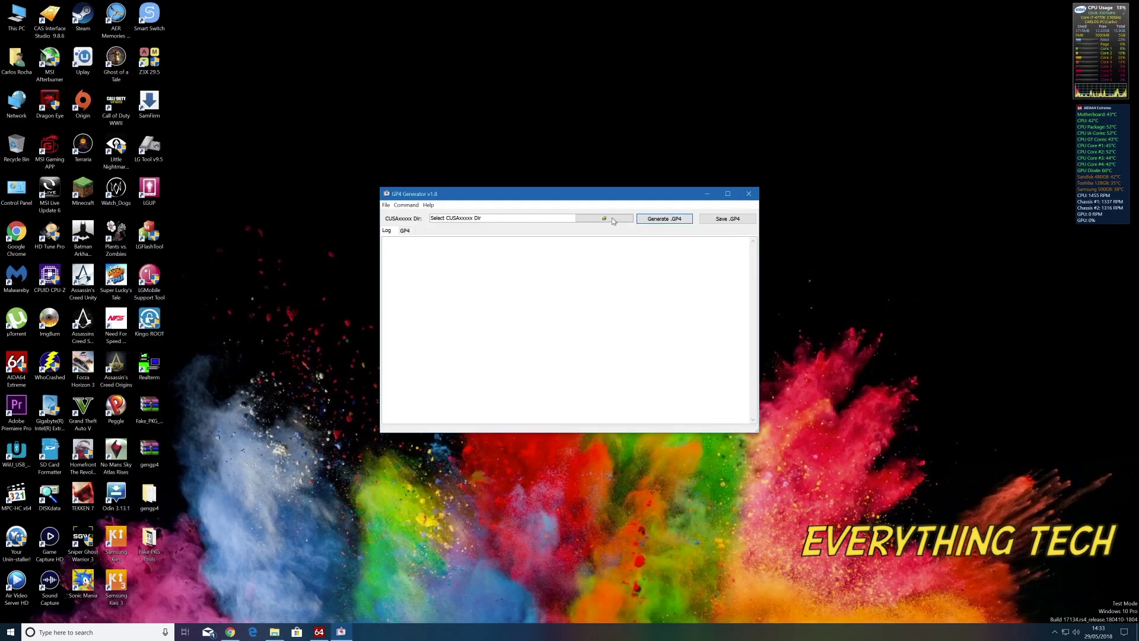
# Select the CUSA02126-app folder on drive Untitled (H:) as the source directory in GP4 Generator
pyautogui.click(605, 219)
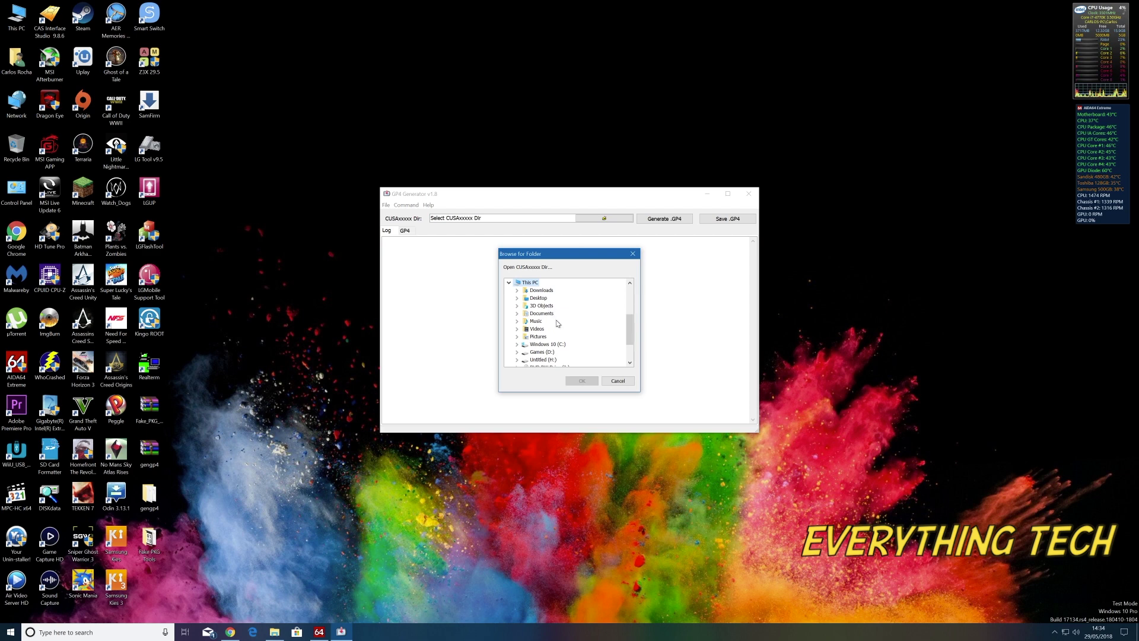
pyautogui.scroll(-2, 630, 332)
pyautogui.doubleClick(541, 330)
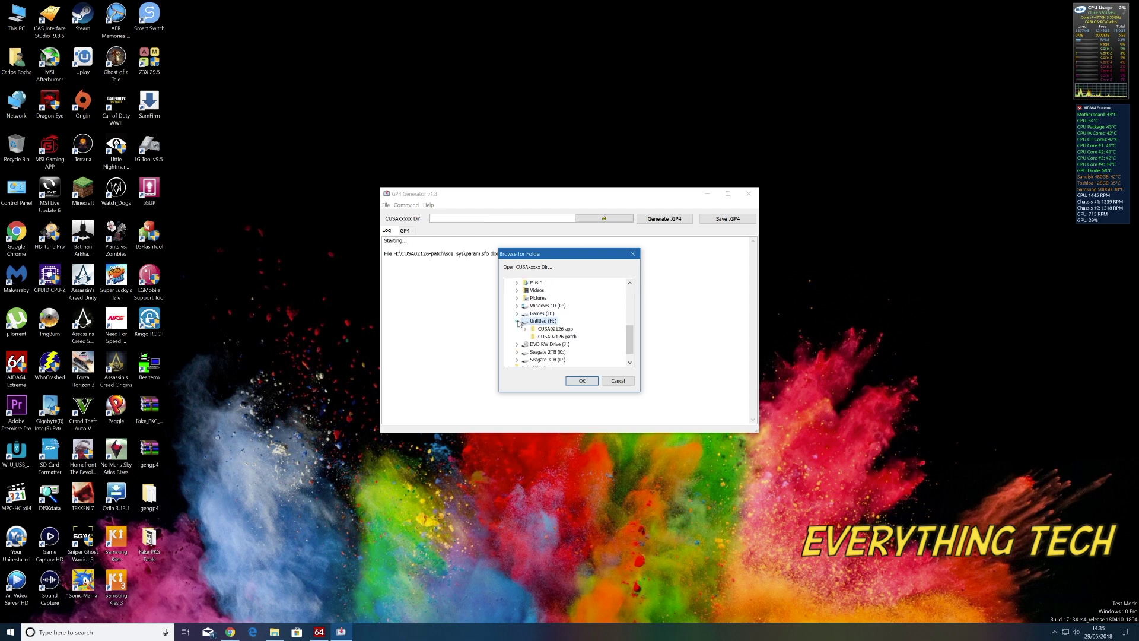
pyautogui.click(525, 329)
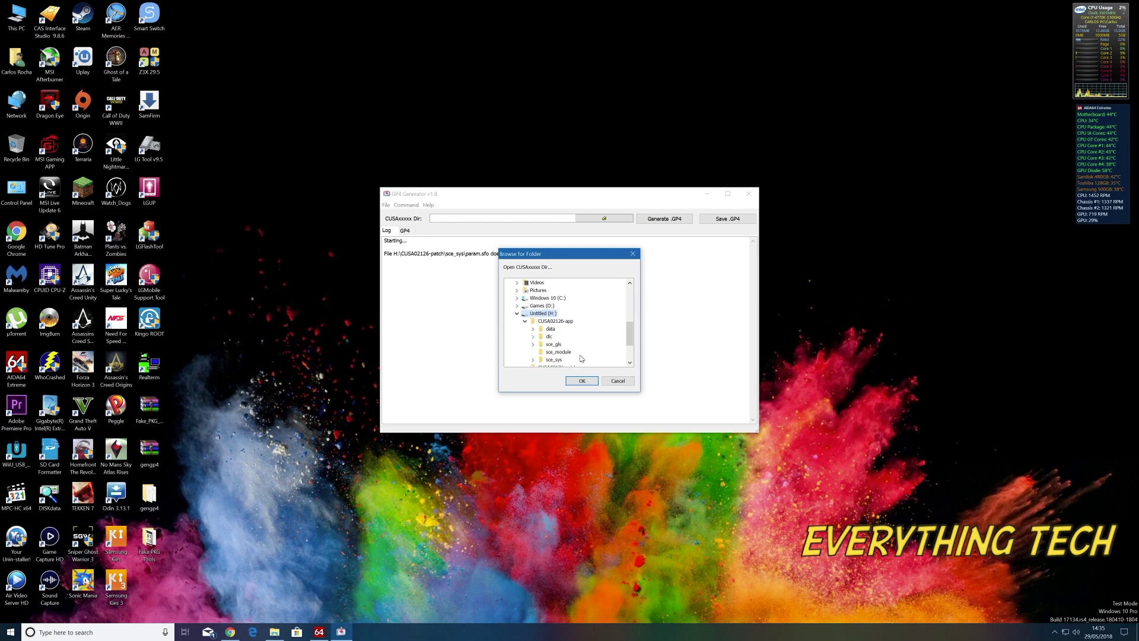
pyautogui.click(557, 321)
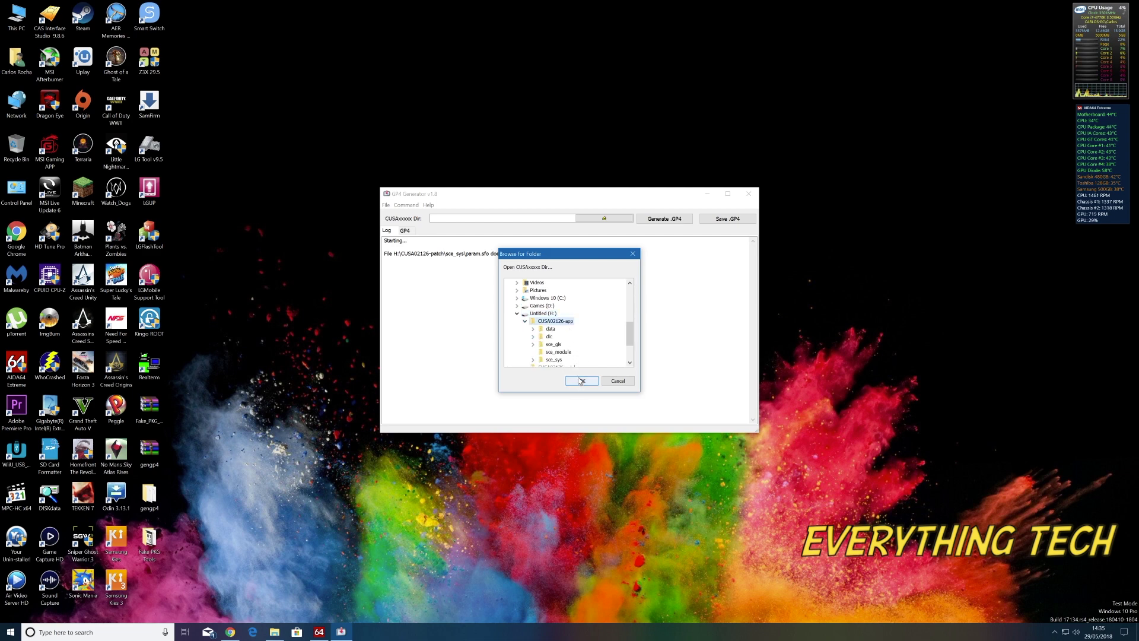
pyautogui.click(582, 381)
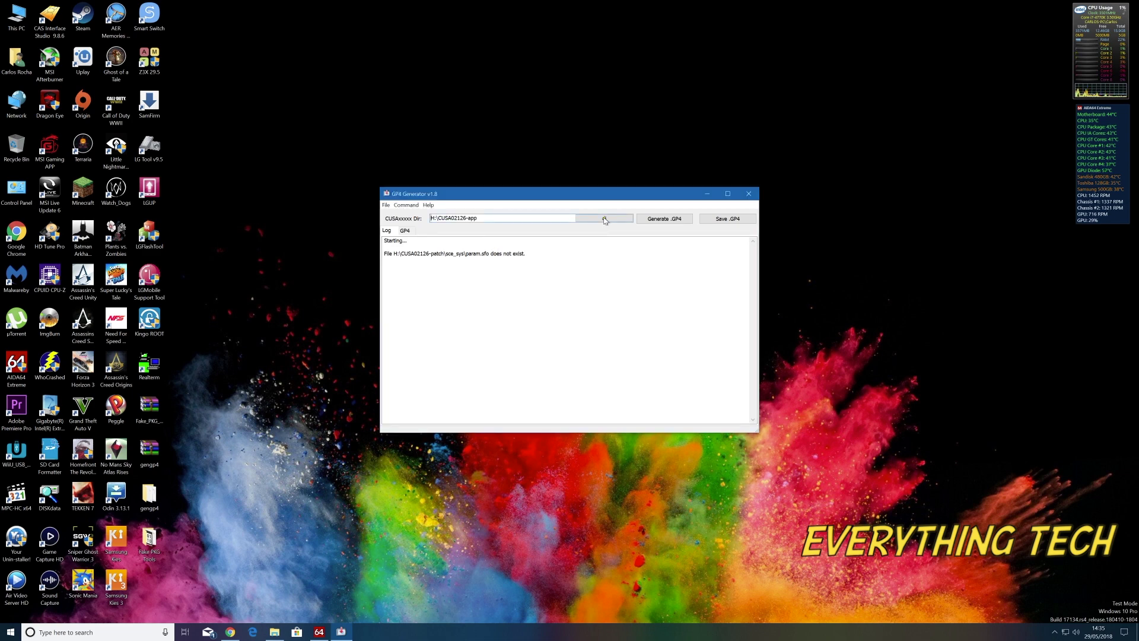
# Generate the GP4 project, save it to the Desktop as CUSA02126-app, and close GP4 Generator
pyautogui.click(675, 220)
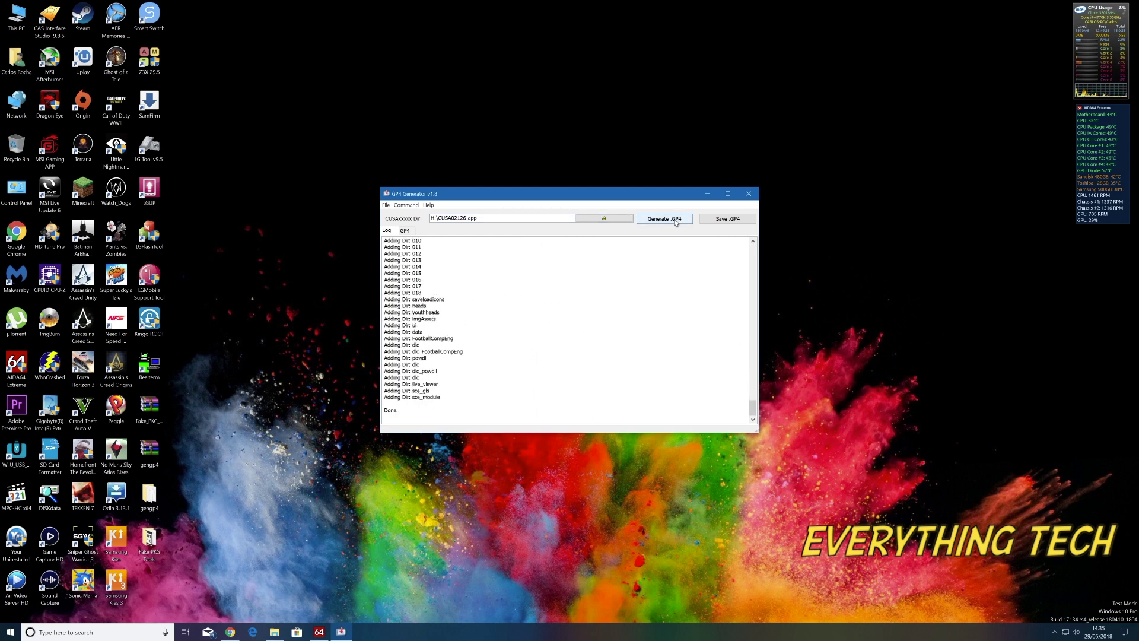
pyautogui.click(727, 219)
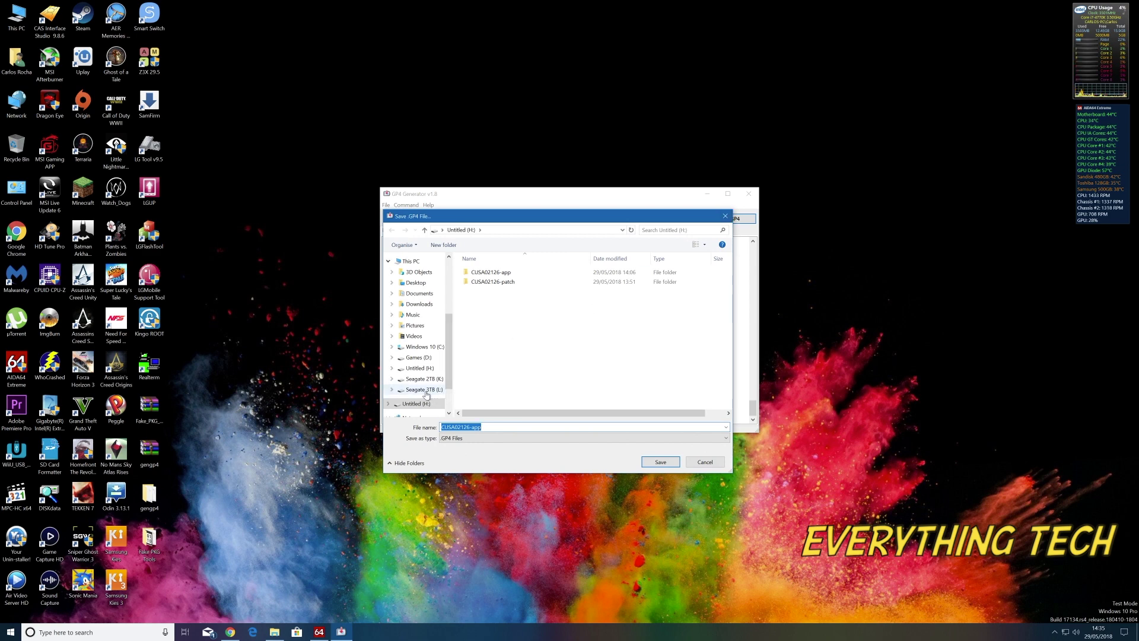
pyautogui.moveTo(452, 338); pyautogui.dragTo(455, 285)
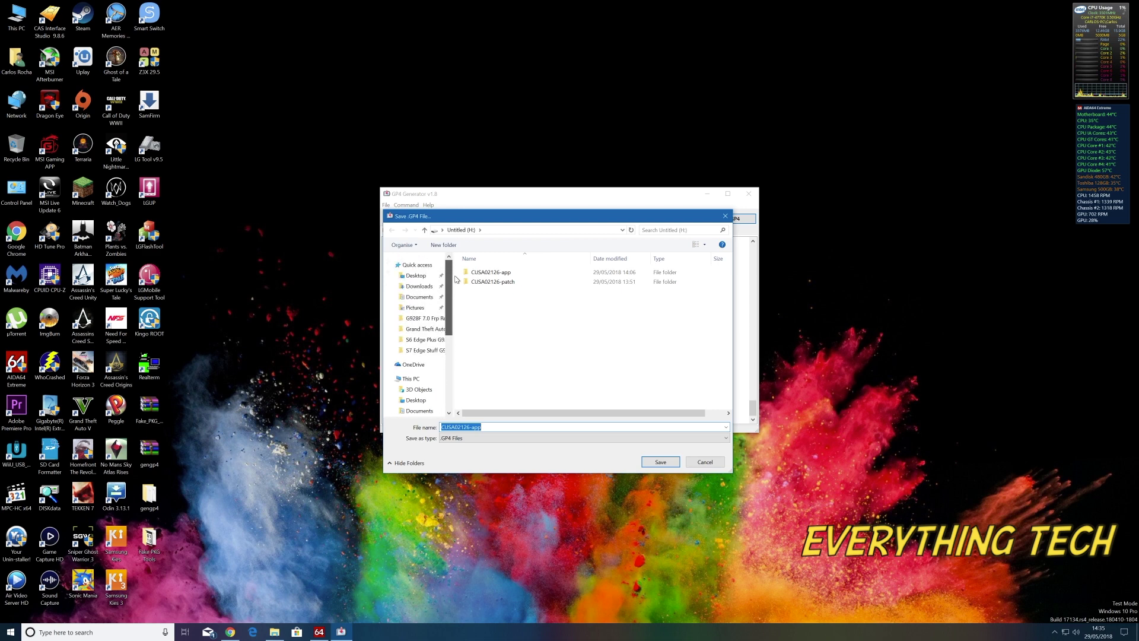
pyautogui.click(415, 275)
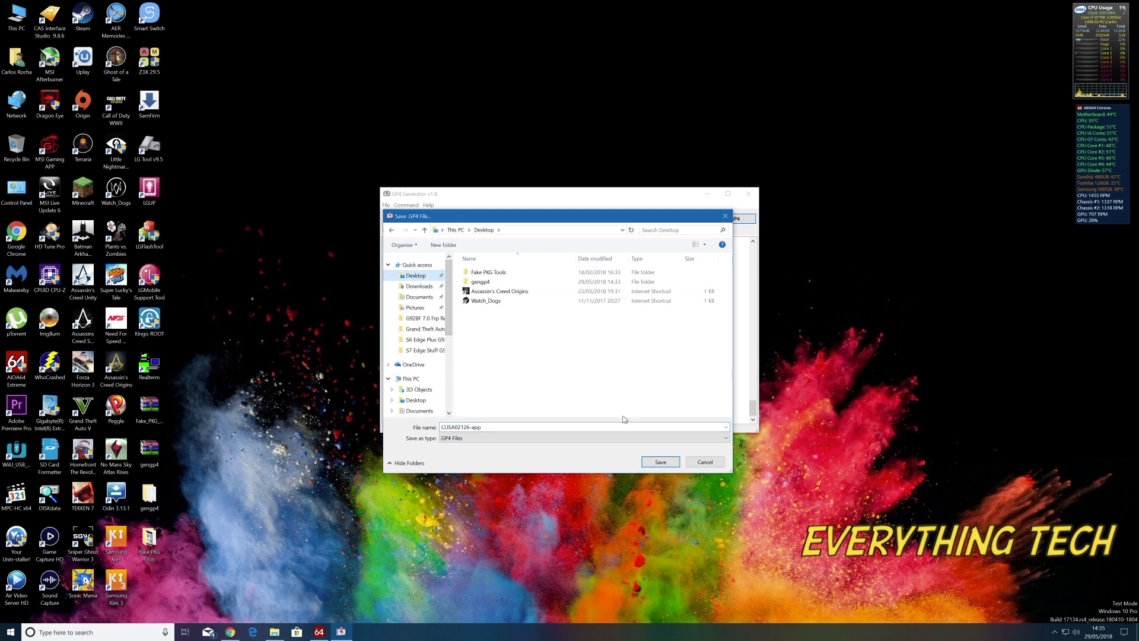
pyautogui.click(659, 467)
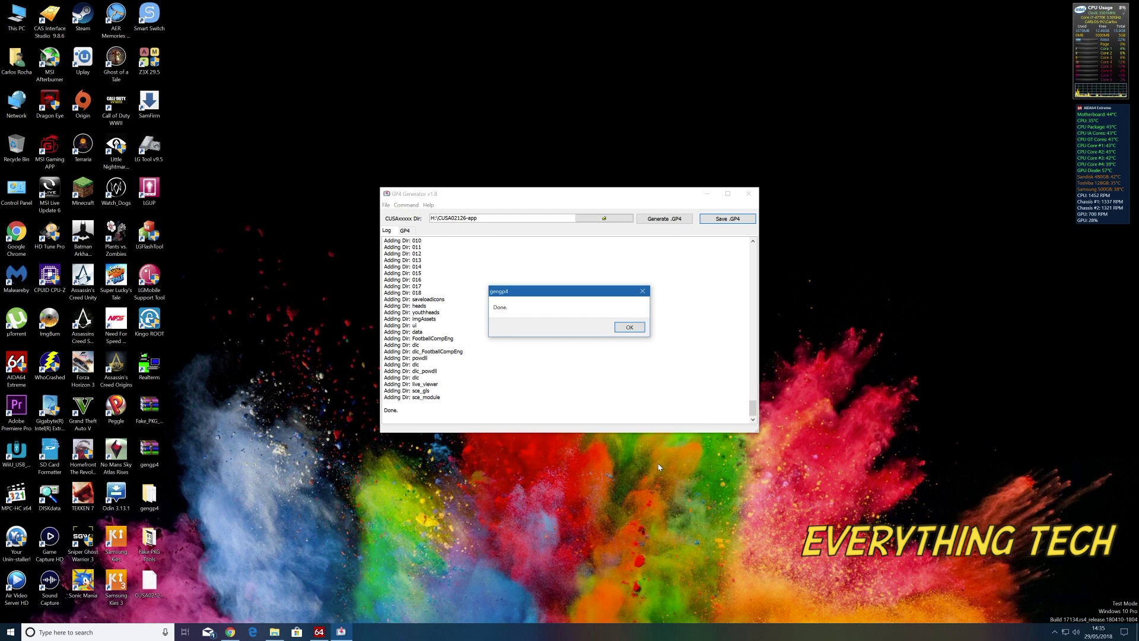
pyautogui.click(629, 328)
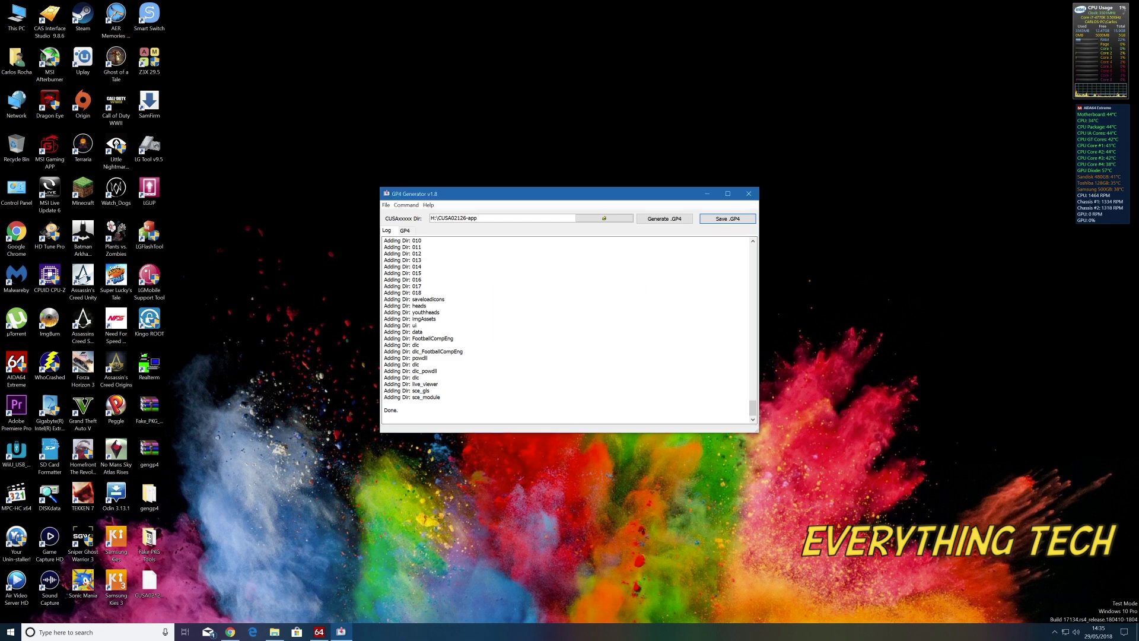
pyautogui.click(748, 195)
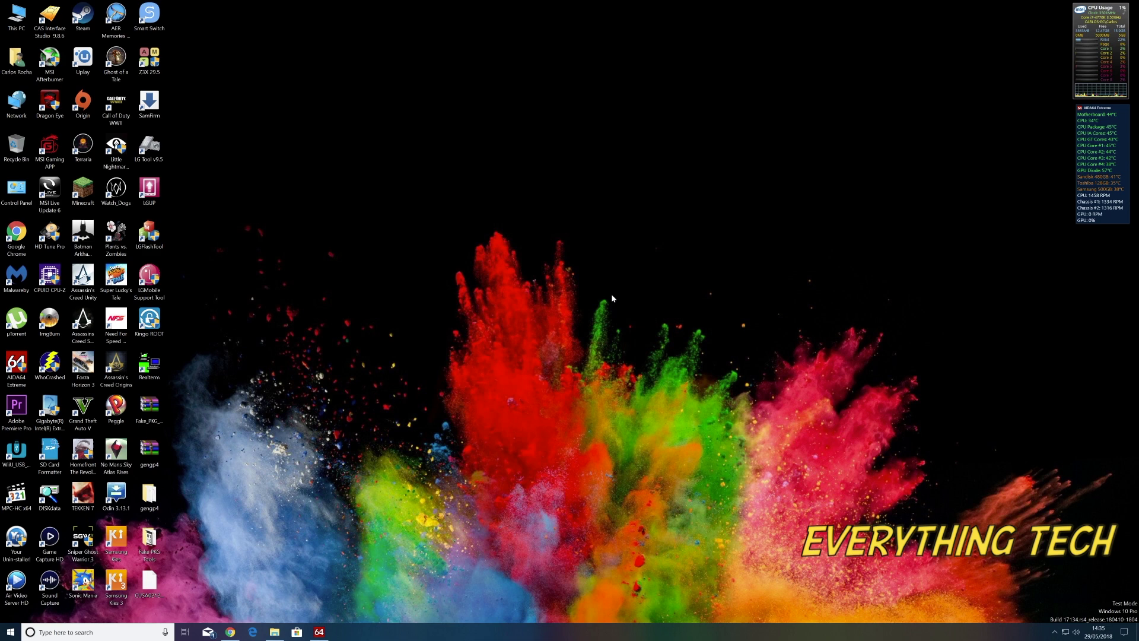
pyautogui.rightClick(149, 589)
pyautogui.click(175, 585)
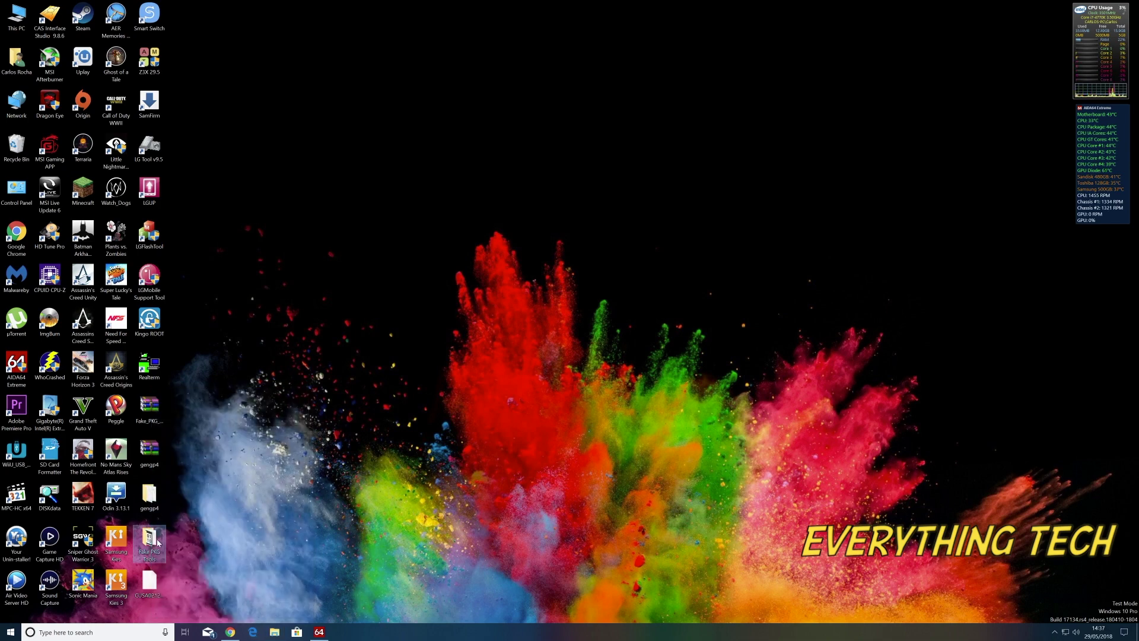
# Run orbis-pub-gen as administrator from the Fake PKG Tools folder, centre its window on the screen and minimize the folder window
pyautogui.doubleClick(157, 541)
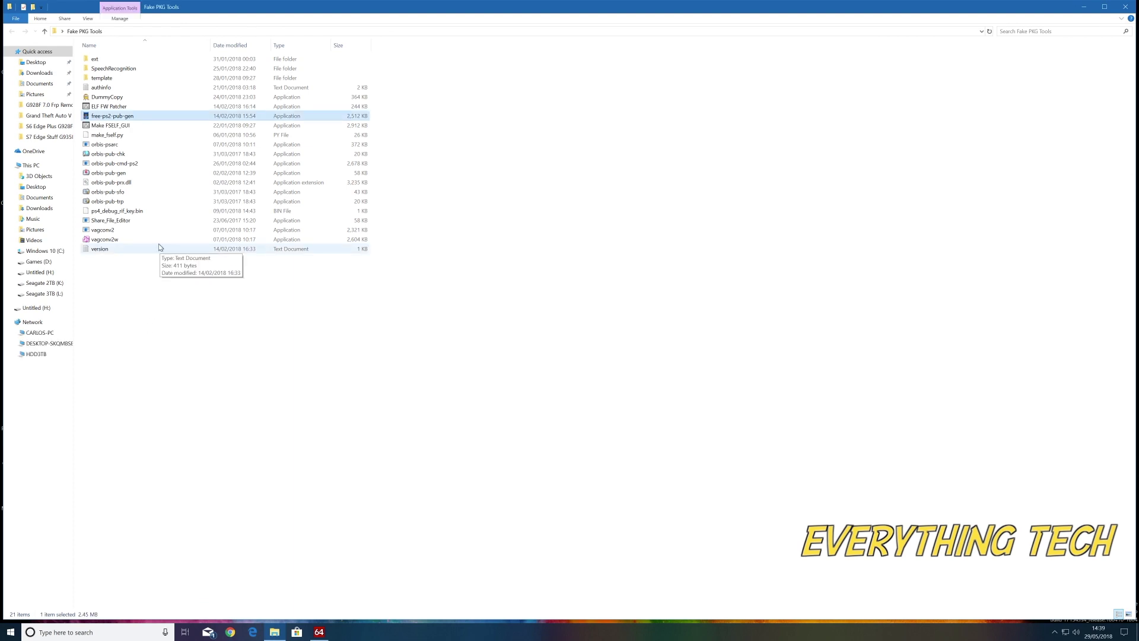
pyautogui.rightClick(117, 173)
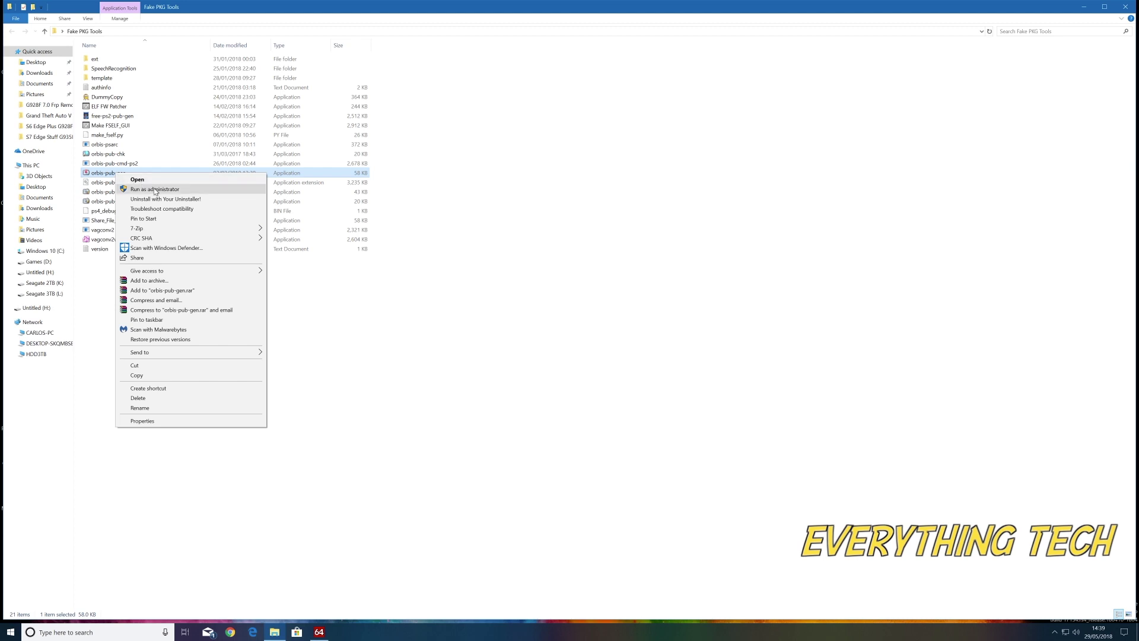
pyautogui.click(155, 189)
pyautogui.click(528, 394)
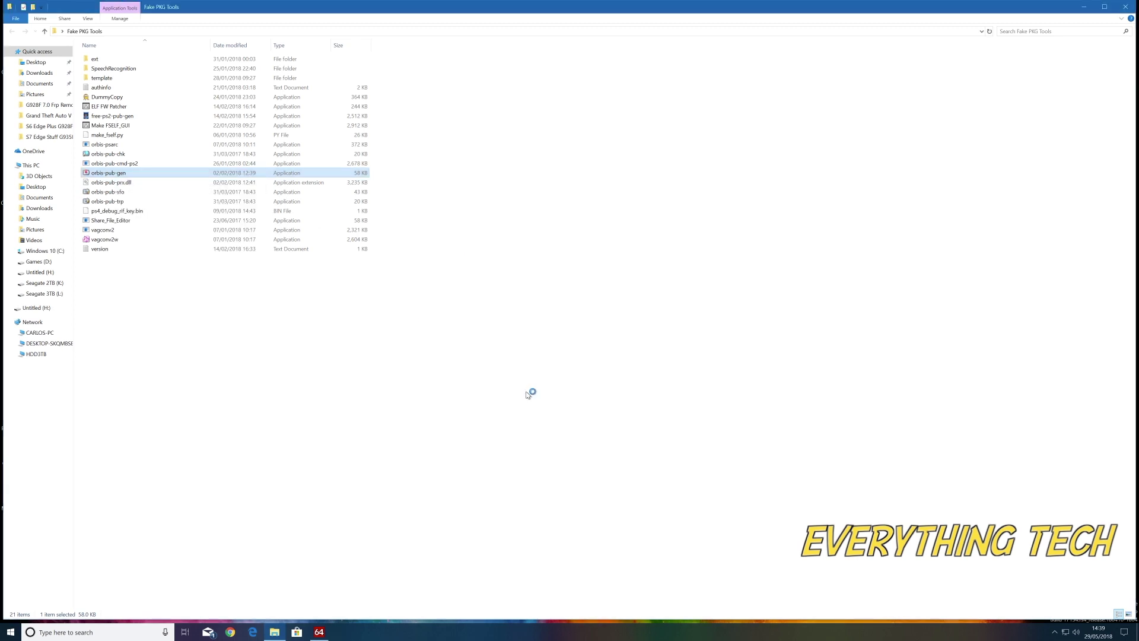
pyautogui.moveTo(333, 130); pyautogui.dragTo(598, 161)
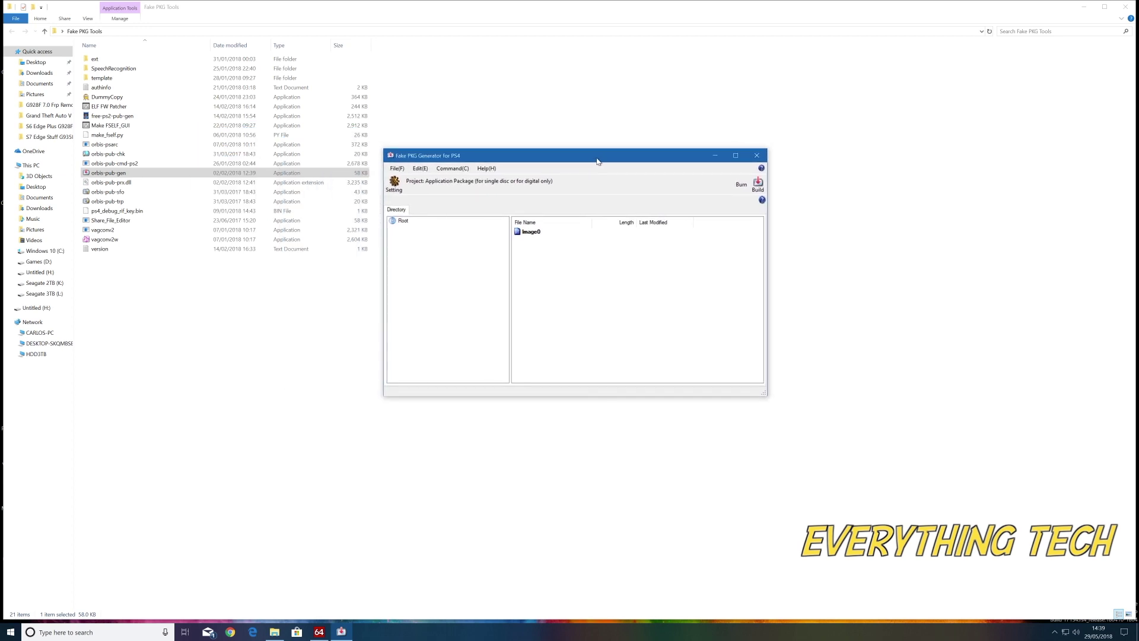
pyautogui.click(1084, 7)
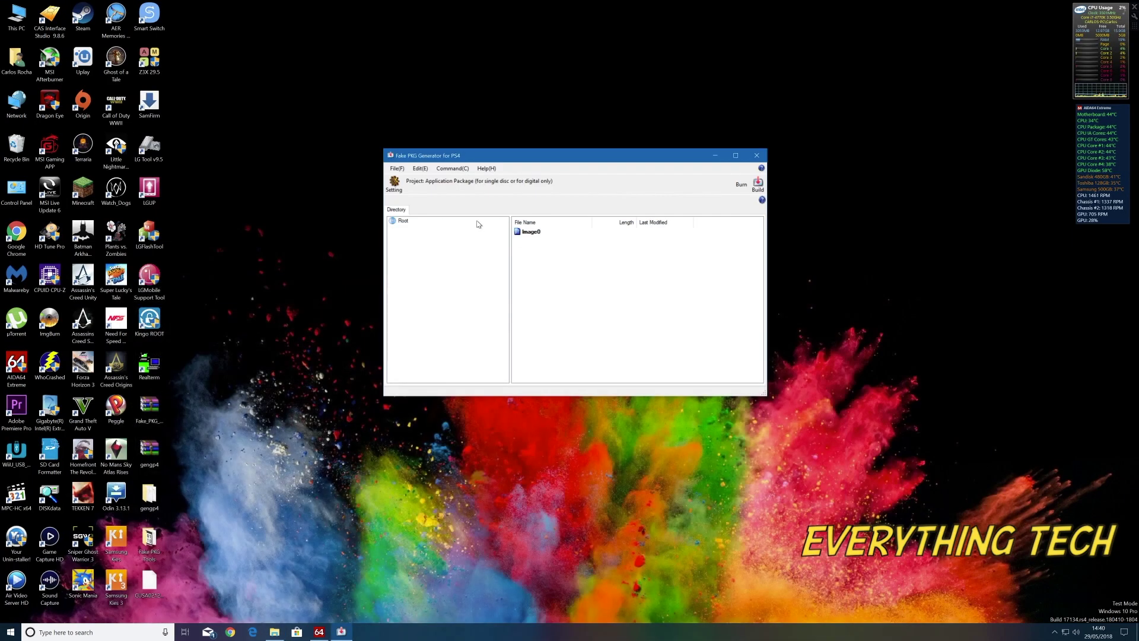
# Open the project file CUSA02126-app.gp4 from the Desktop in Fake PKG Generator
pyautogui.click(396, 169)
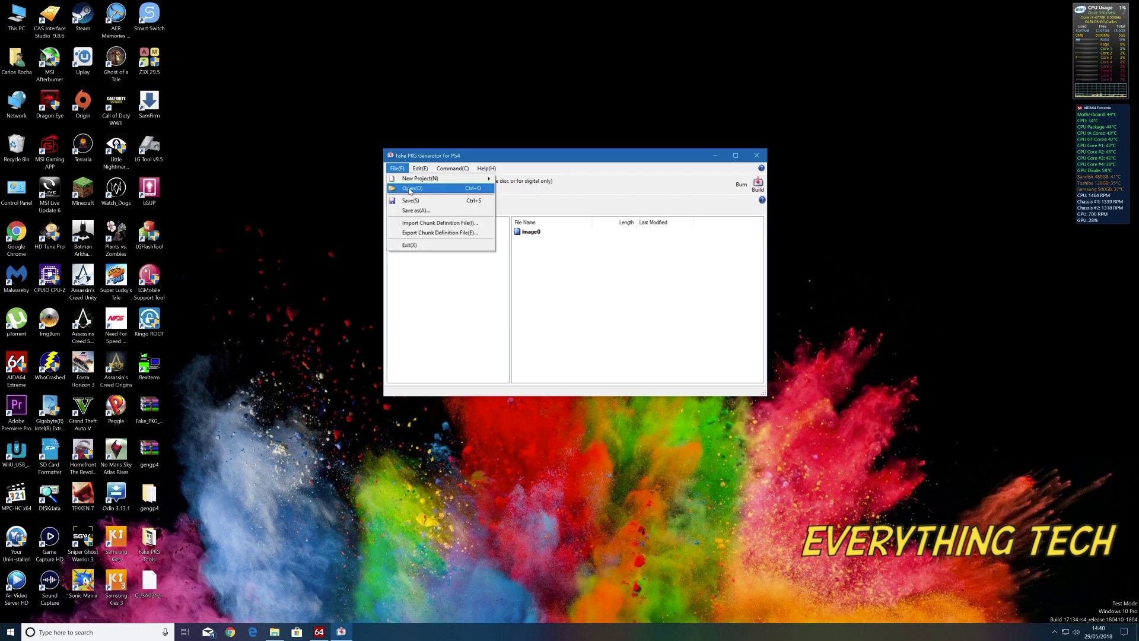
pyautogui.click(409, 189)
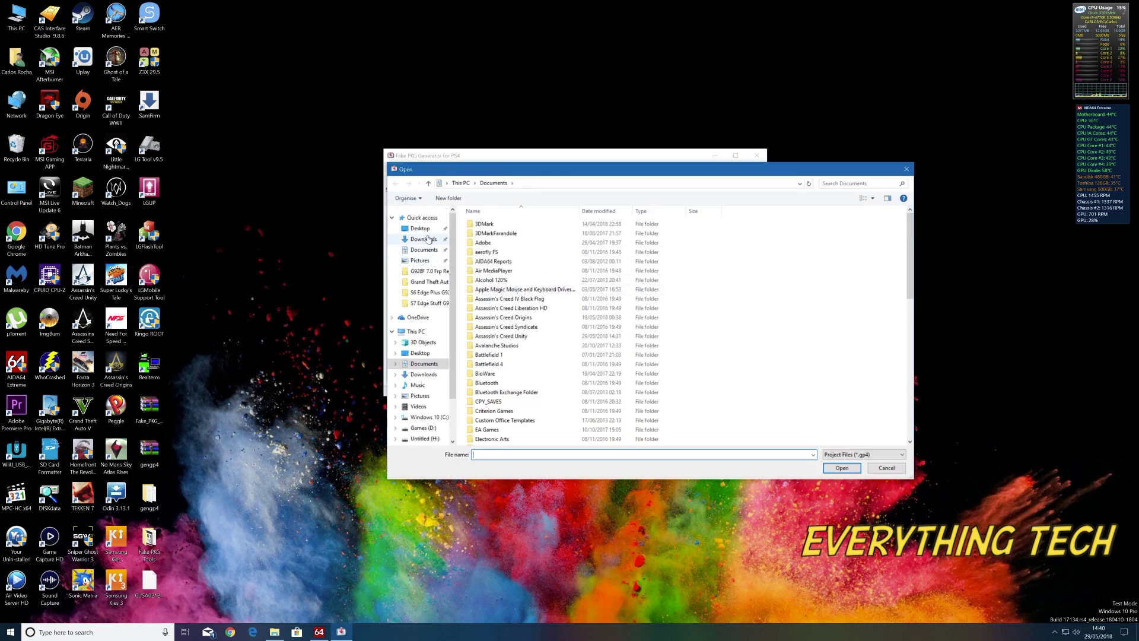
pyautogui.click(421, 228)
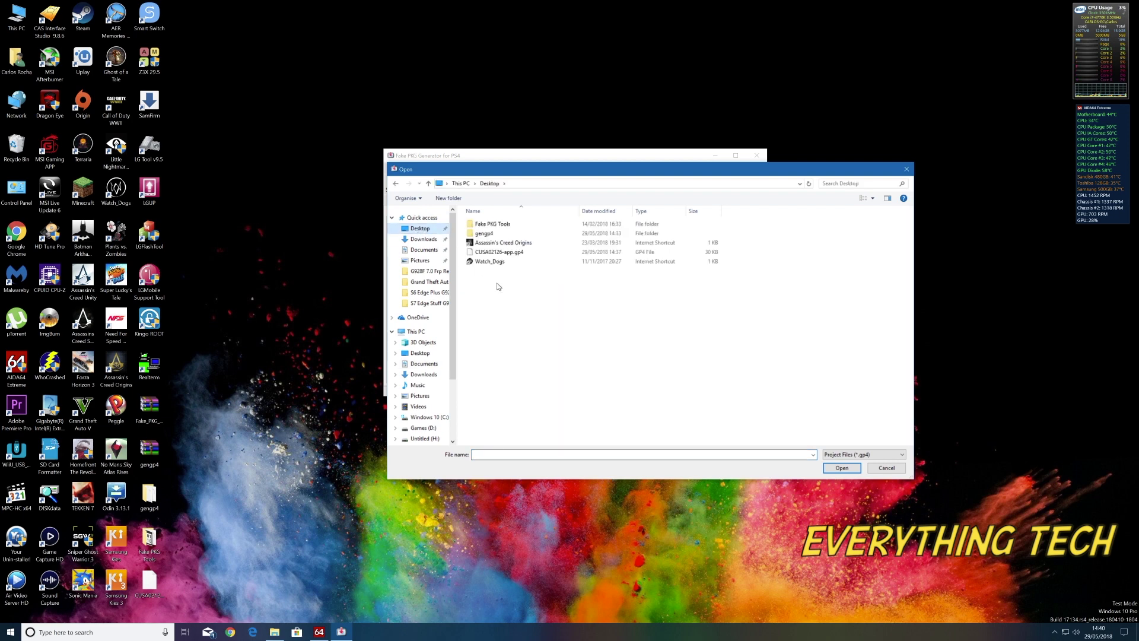
pyautogui.doubleClick(506, 254)
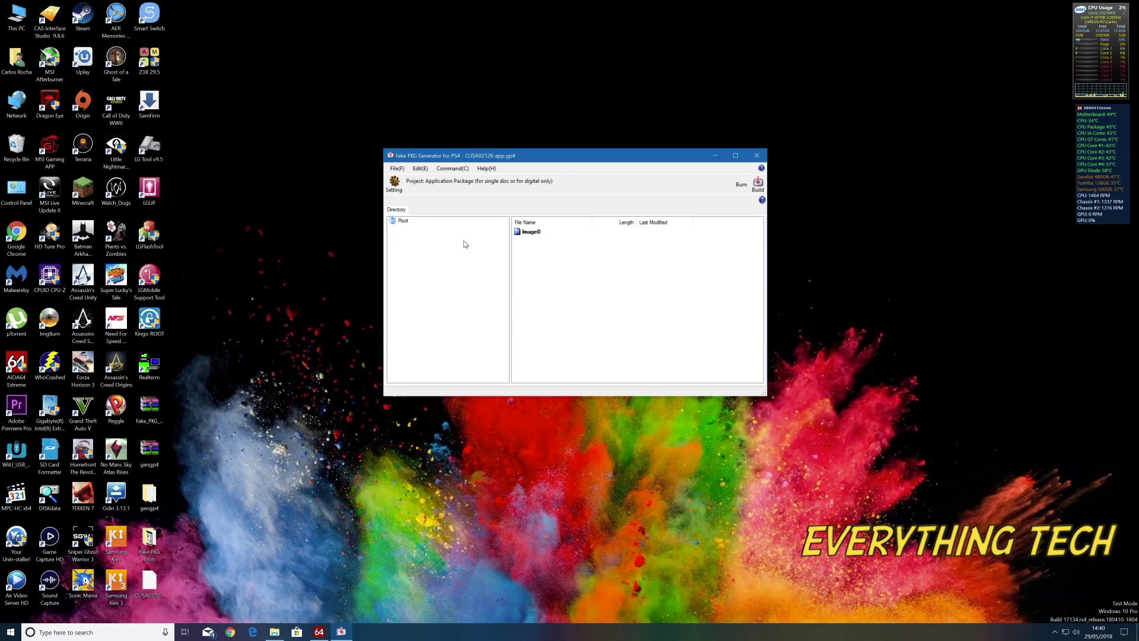
# Build the package file to the Desktop under the suggested name EP0006-CUSA02126_00-FIFAFOOTBALL2016-A0100-V0100 and view the latest build log messages
pyautogui.click(758, 185)
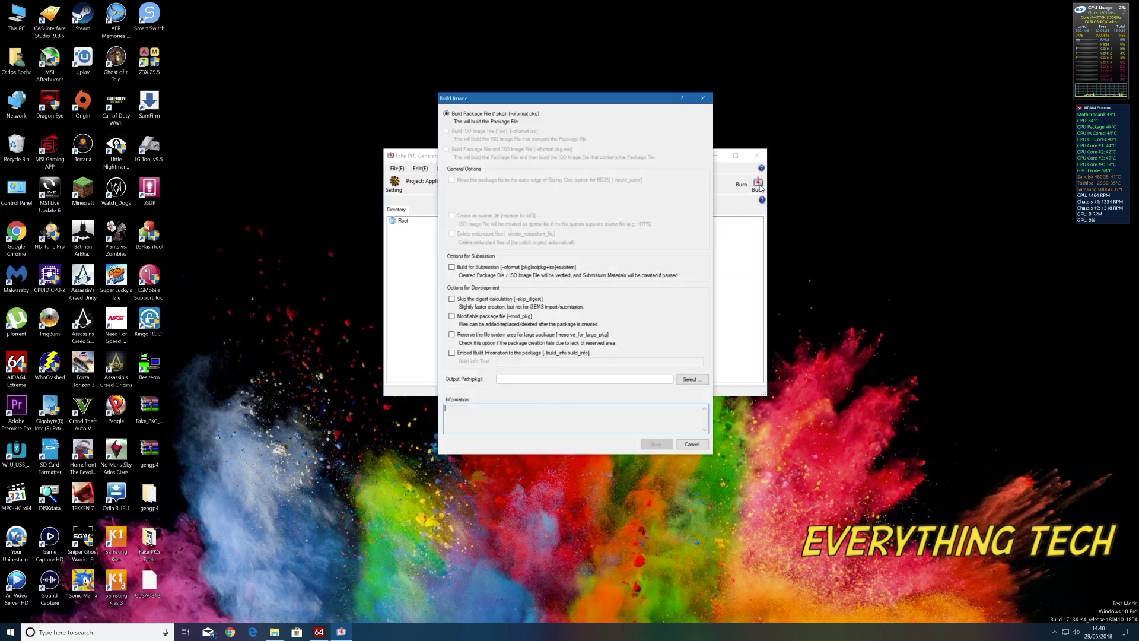
pyautogui.click(692, 379)
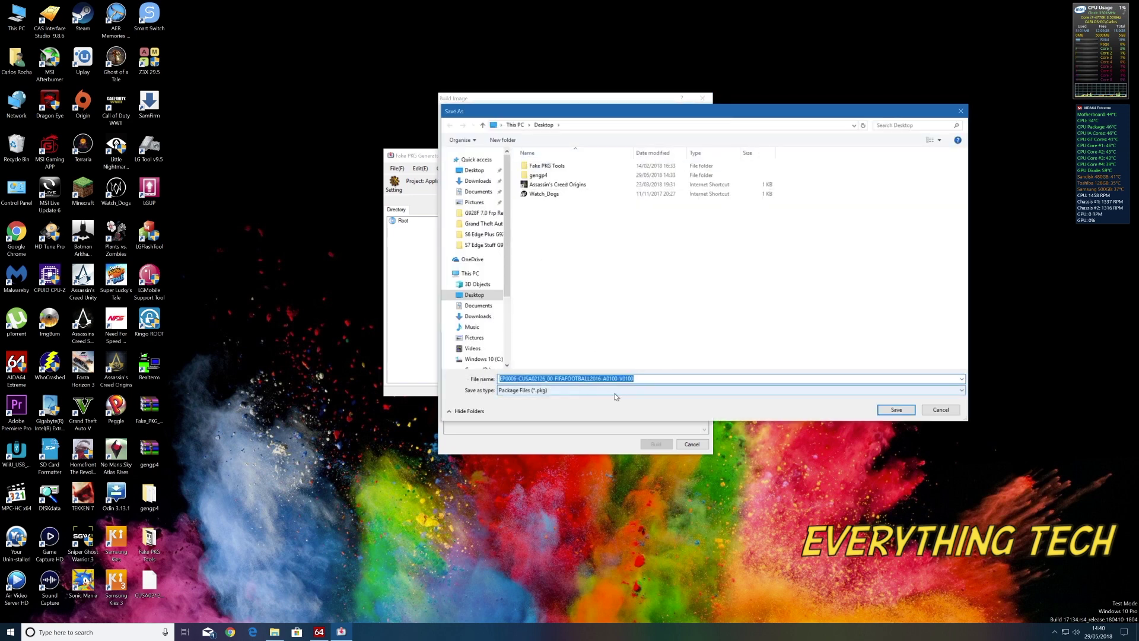
pyautogui.click(896, 409)
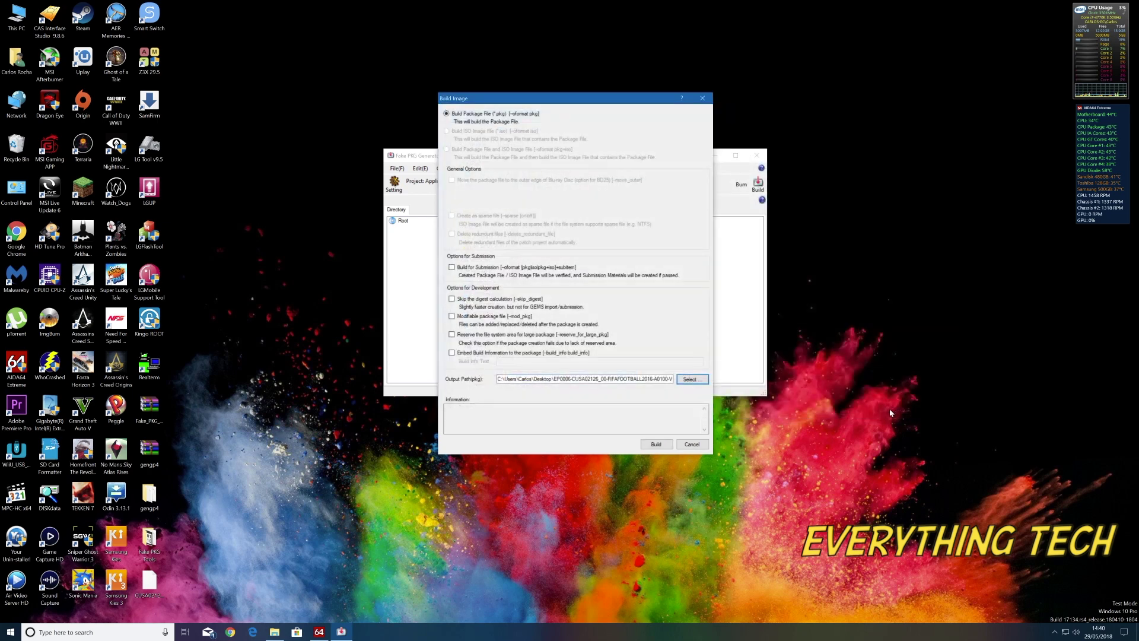
pyautogui.click(656, 444)
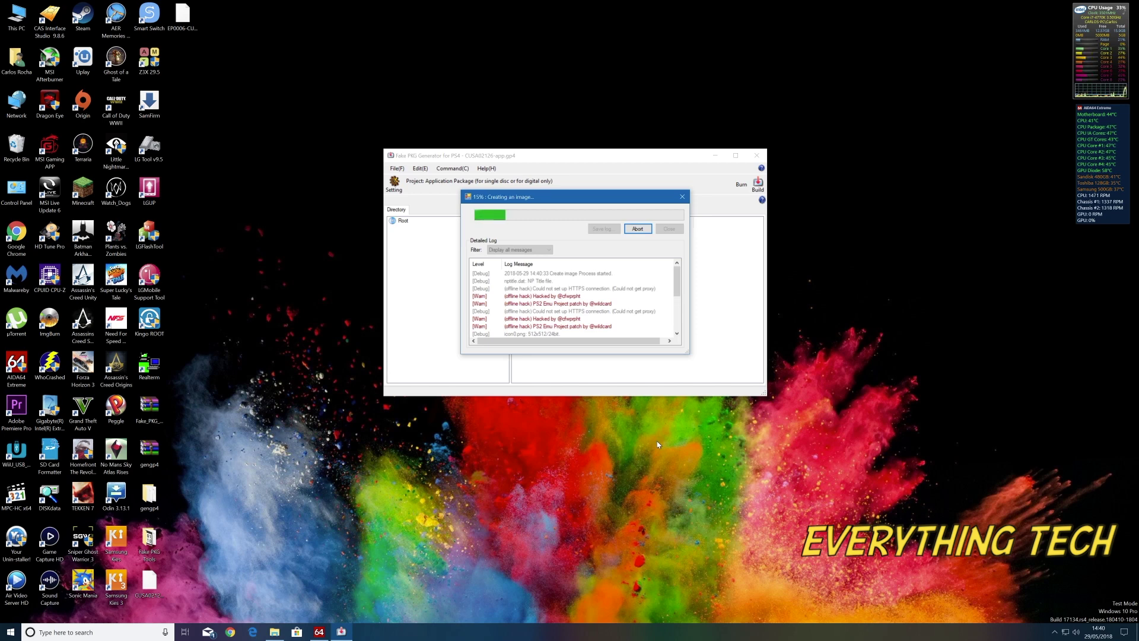
pyautogui.moveTo(677, 282); pyautogui.dragTo(676, 333)
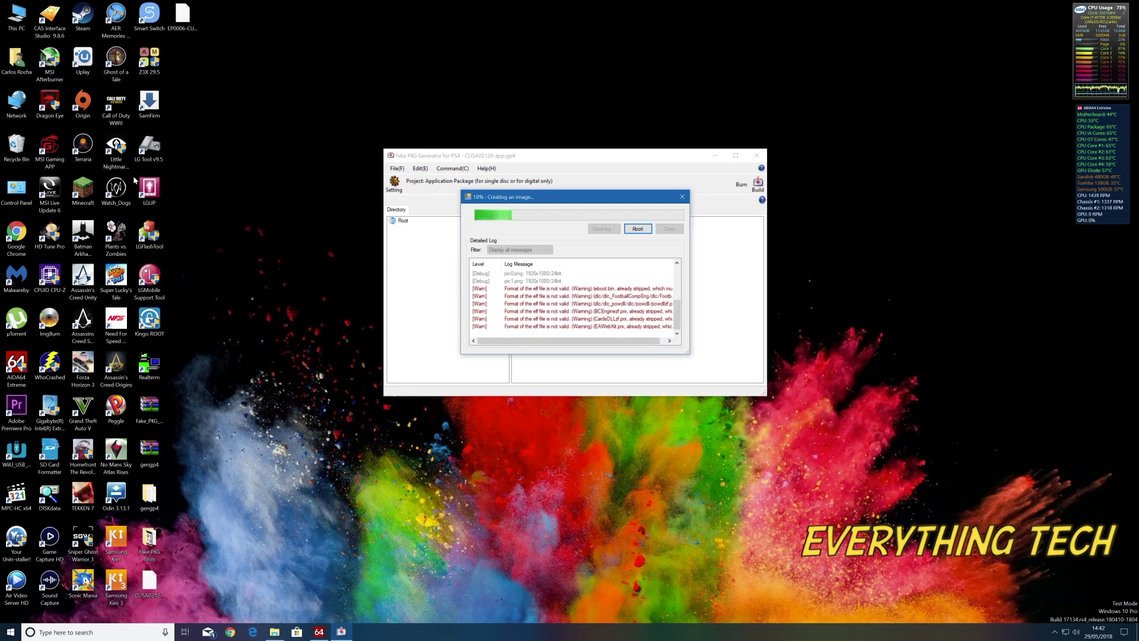
# Check the free space on the drives in This PC and close the window
pyautogui.click(22, 17)
pyautogui.doubleClick(22, 18)
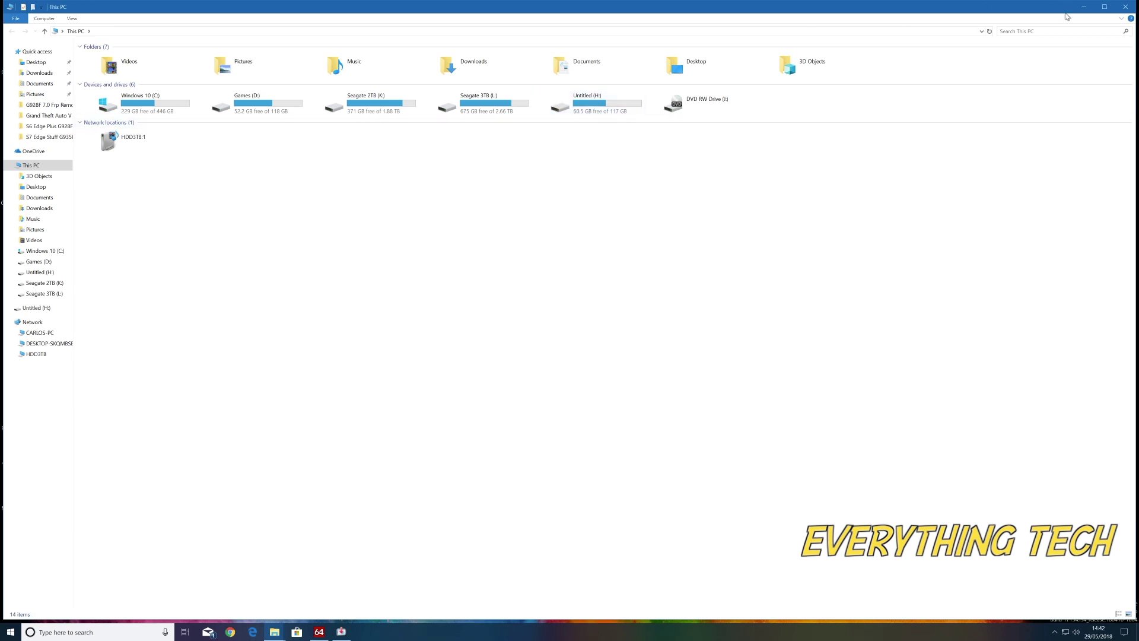
pyautogui.click(1125, 7)
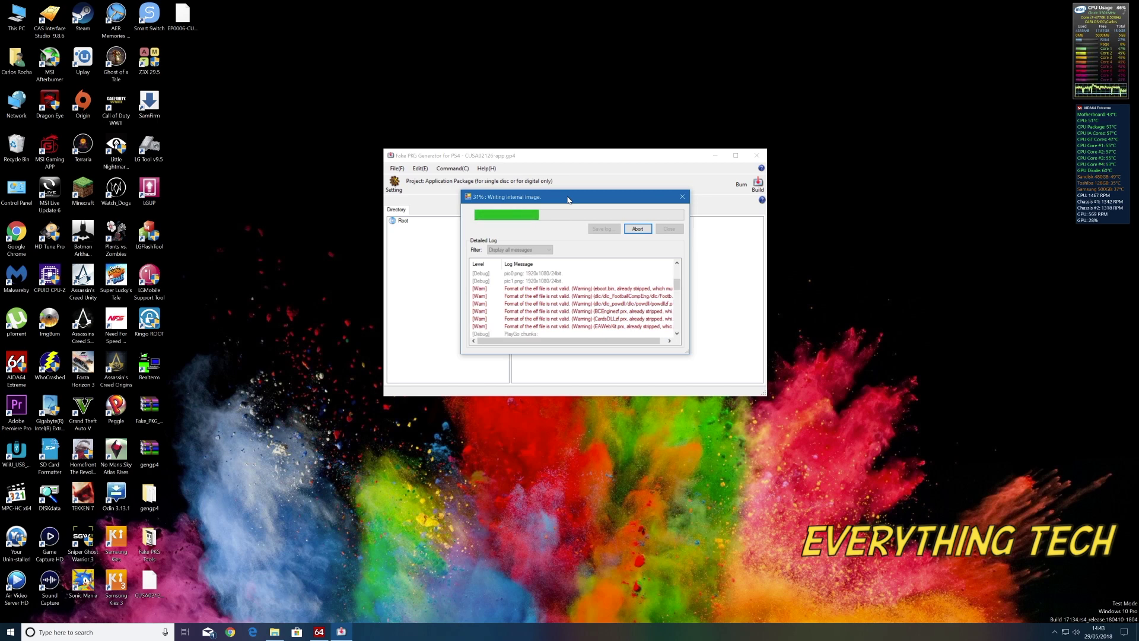
# Read the build log to its end, then close the build window and Fake PKG Generator
pyautogui.scroll(-15, 674, 334)
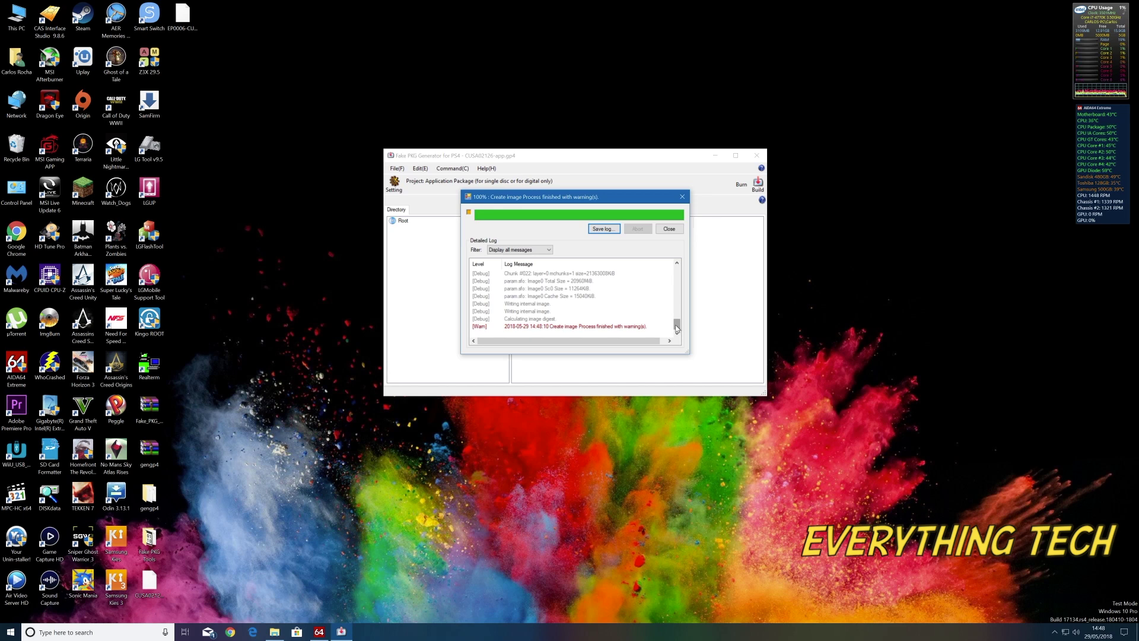
pyautogui.click(665, 232)
pyautogui.click(757, 156)
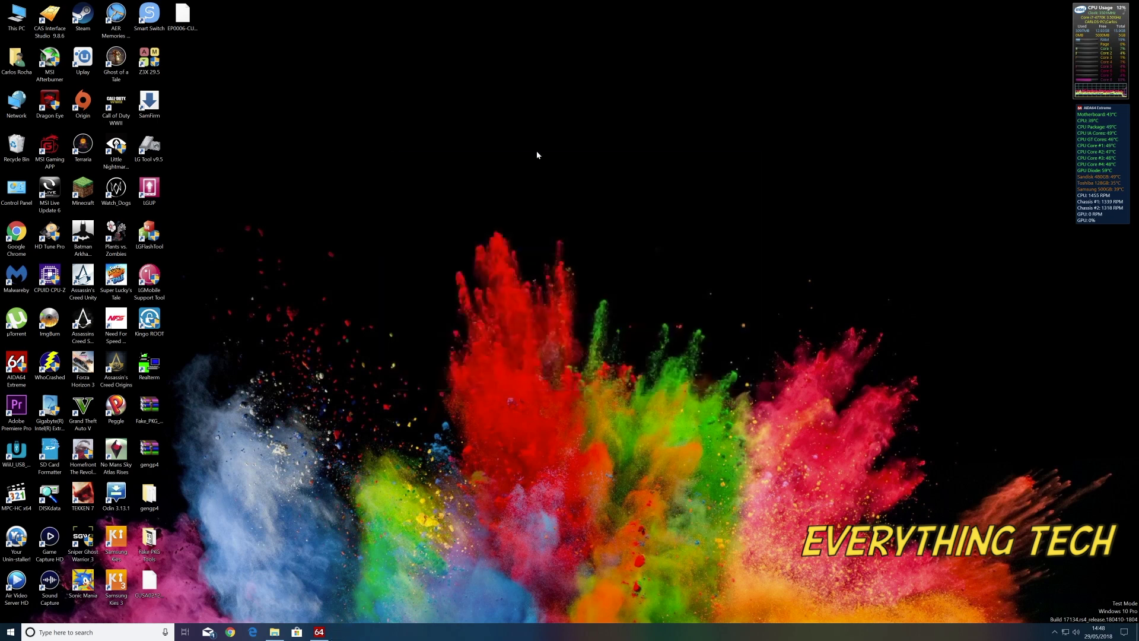
# Inspect the properties of the built FIFAFOOTBALL2016 PKG file on the desktop
pyautogui.rightClick(181, 20)
pyautogui.click(240, 218)
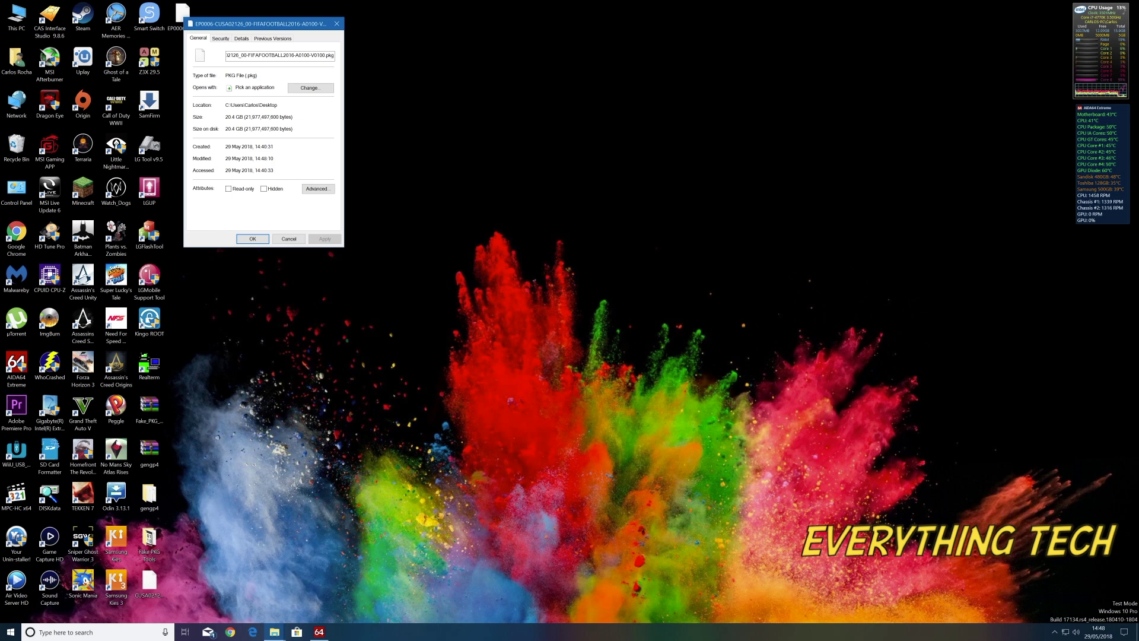
pyautogui.click(295, 239)
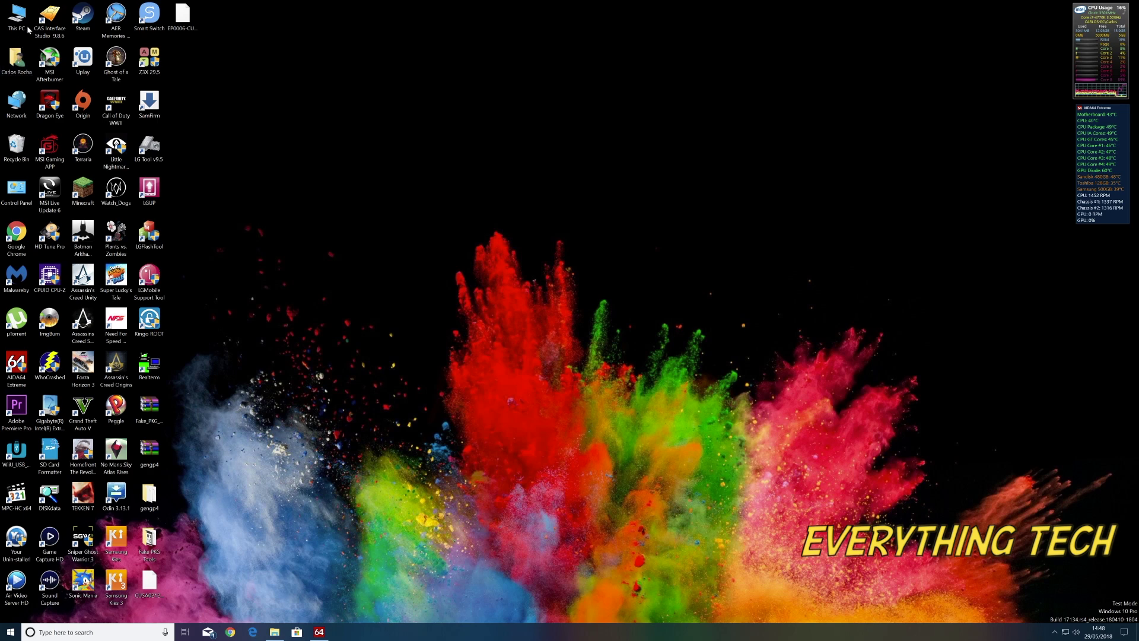
# Cut the FIFAFOOTBALL2016 PKG file from the desktop and open drive Untitled (H:)
pyautogui.rightClick(185, 19)
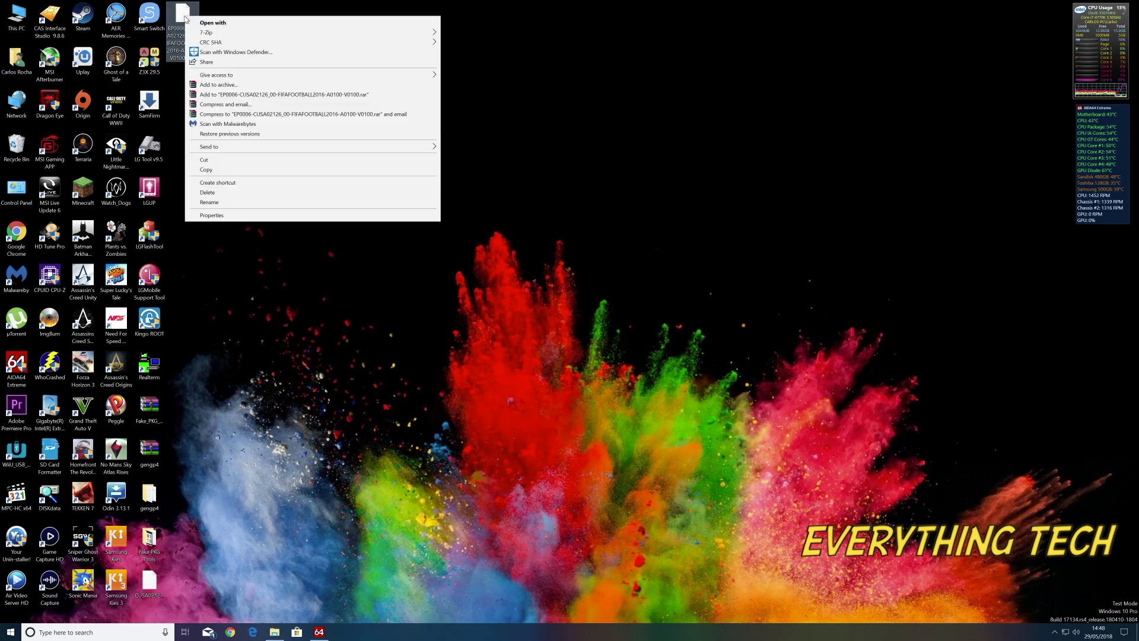
pyautogui.click(227, 158)
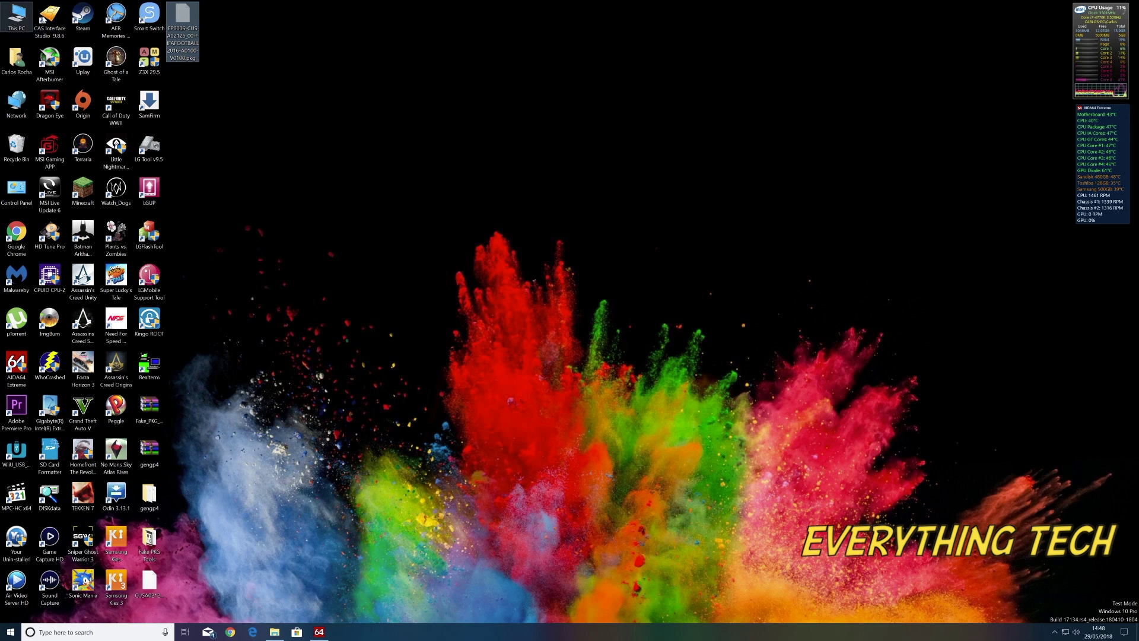
pyautogui.doubleClick(22, 21)
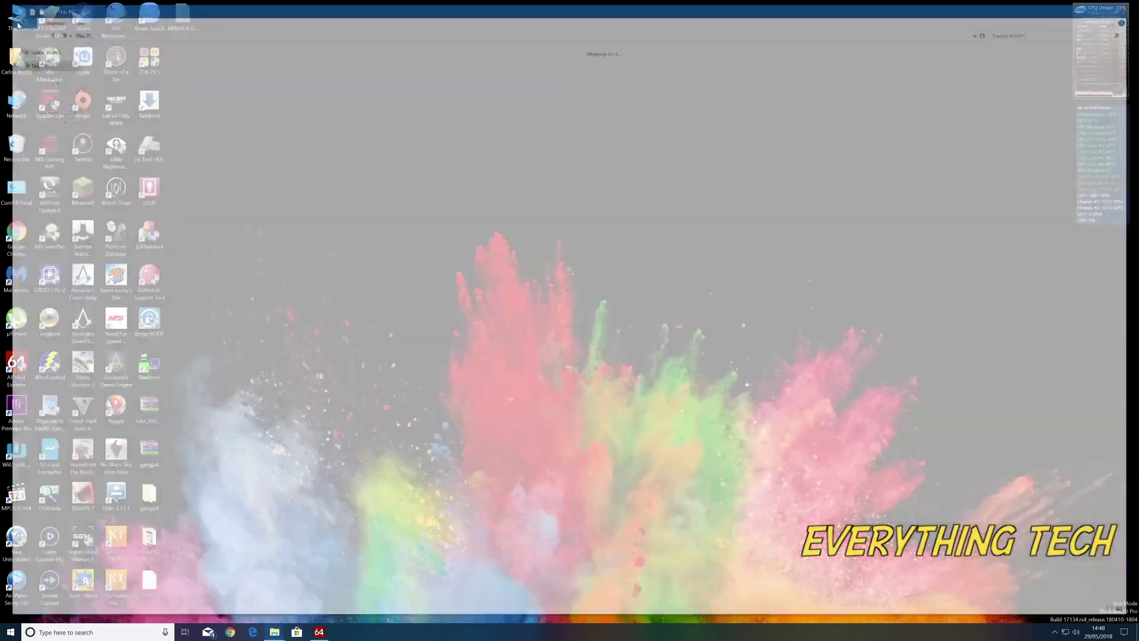
pyautogui.doubleClick(593, 105)
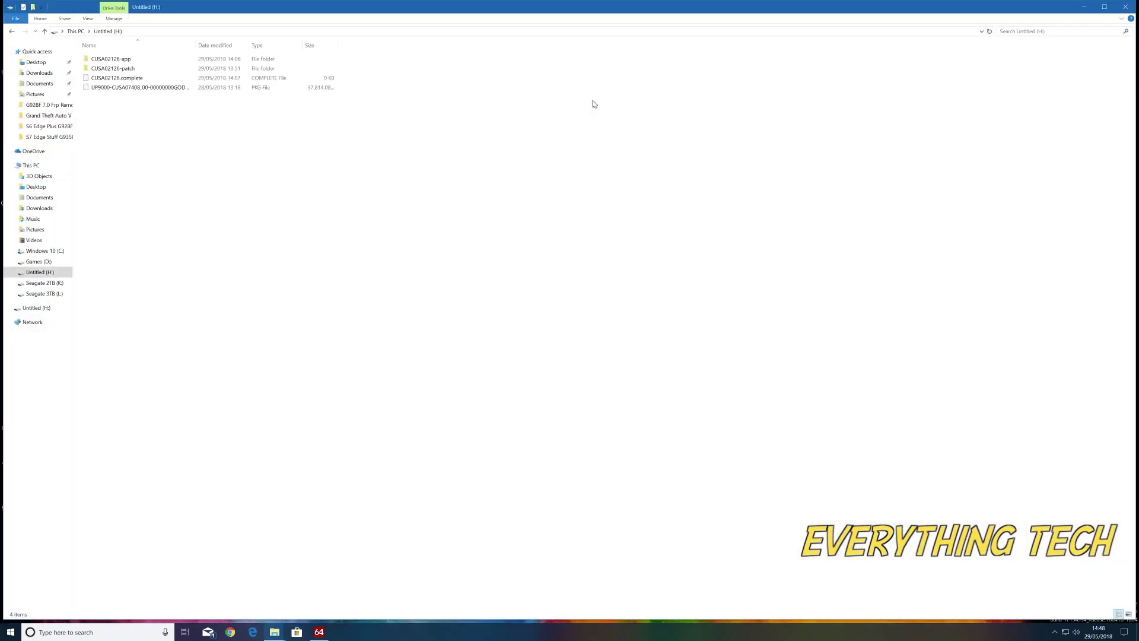
# Delete all files and folders on drive Untitled (H:) and minimize its window
pyautogui.moveTo(233, 135); pyautogui.dragTo(96, 60)
pyautogui.rightClick(99, 63)
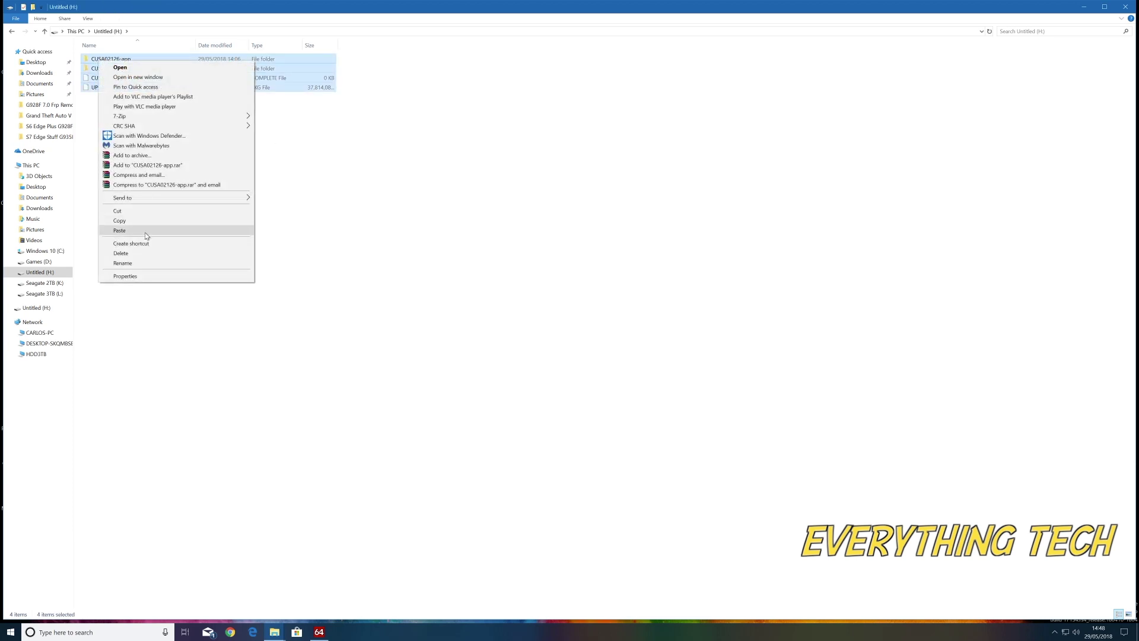
pyautogui.click(147, 251)
pyautogui.click(602, 324)
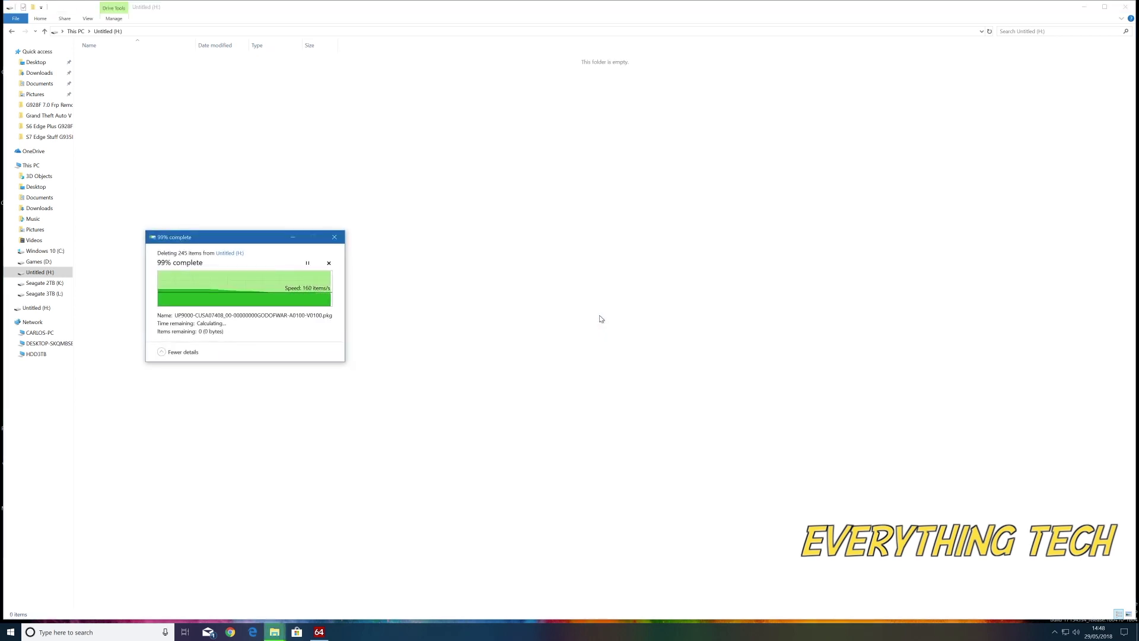
pyautogui.click(1083, 10)
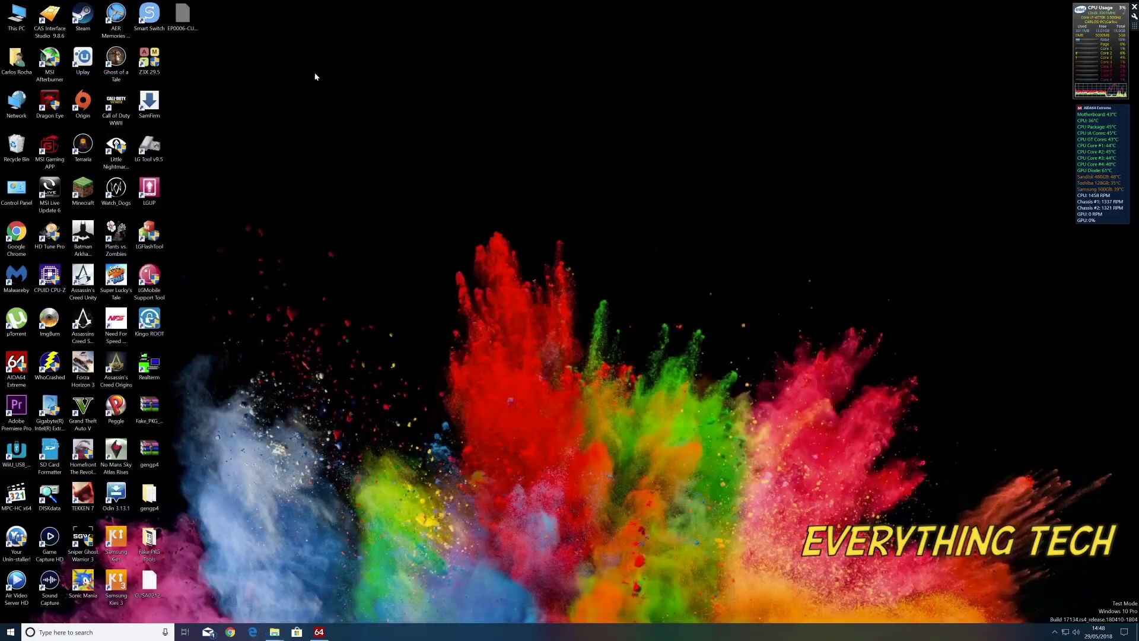
# Empty the Recycle Bin
pyautogui.rightClick(20, 144)
pyautogui.click(52, 159)
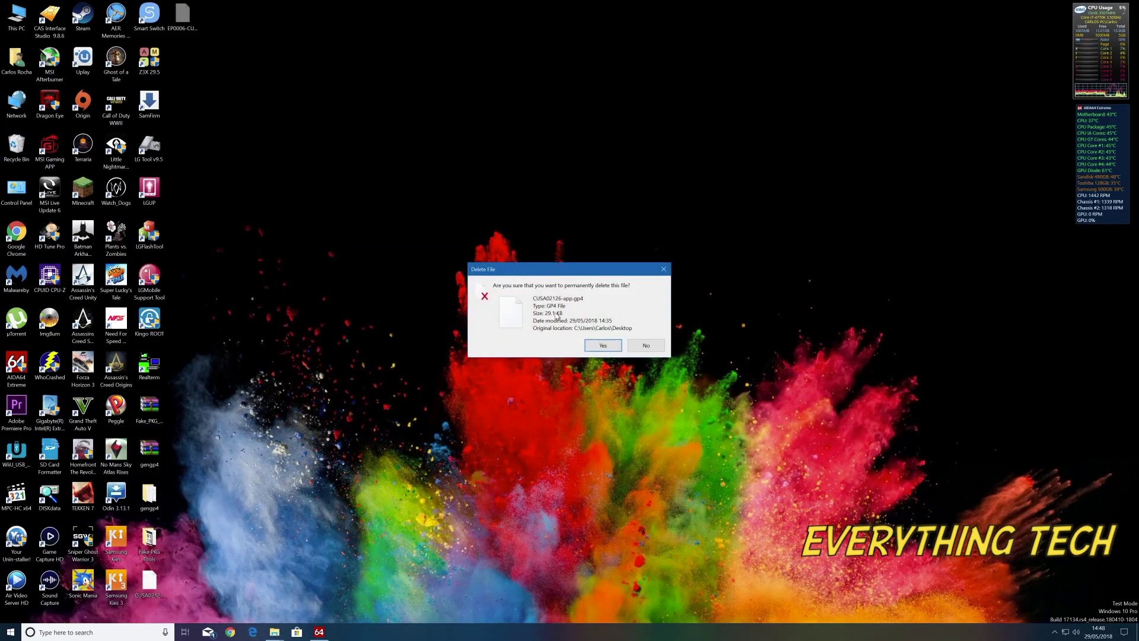
pyautogui.click(604, 349)
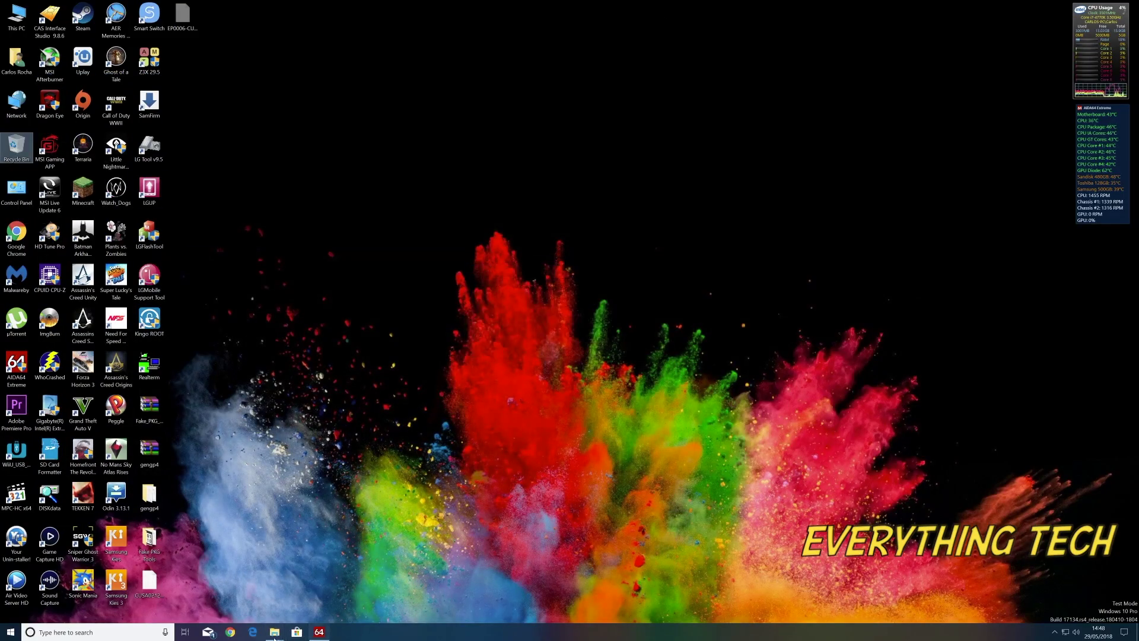
# Paste the cut FIFAFOOTBALL2016 PKG file into drive Untitled (H:)
pyautogui.moveTo(276, 632)
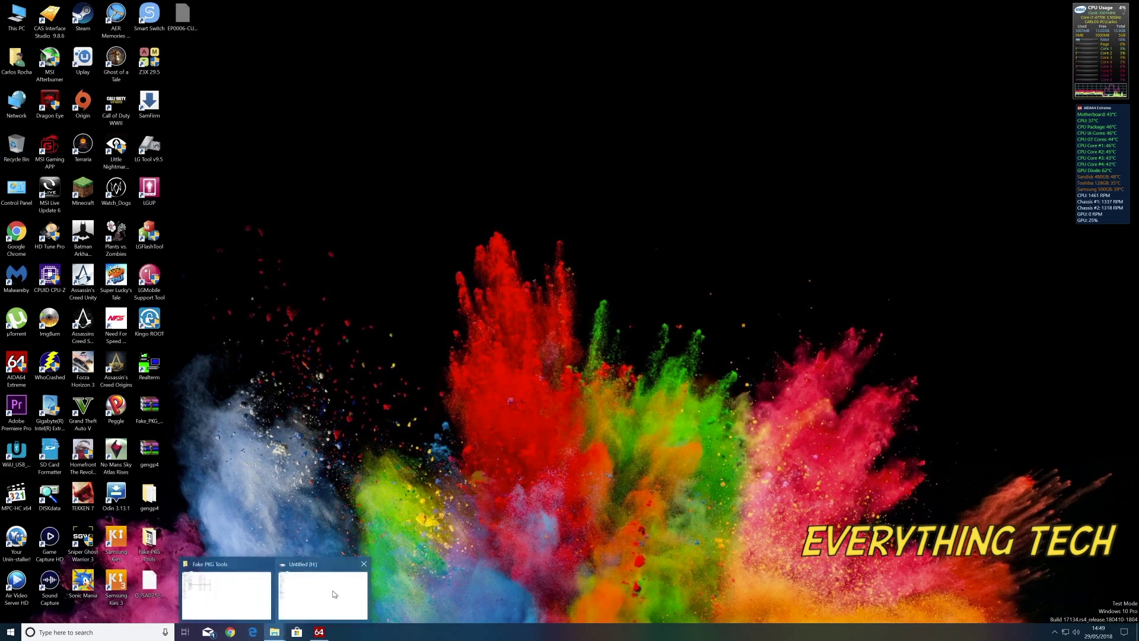
pyautogui.click(335, 594)
pyautogui.rightClick(351, 256)
pyautogui.click(393, 311)
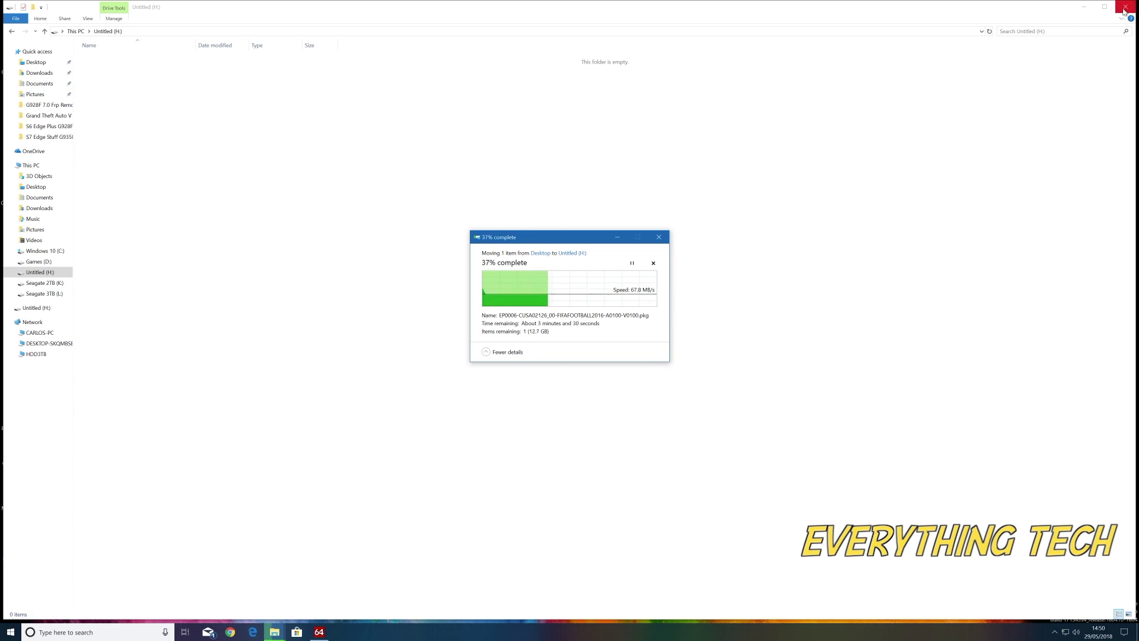
# Show the desktop and remove the Fake_PKG and gengp4 archives from it
pyautogui.press('super+d')
pyautogui.click(446, 556)
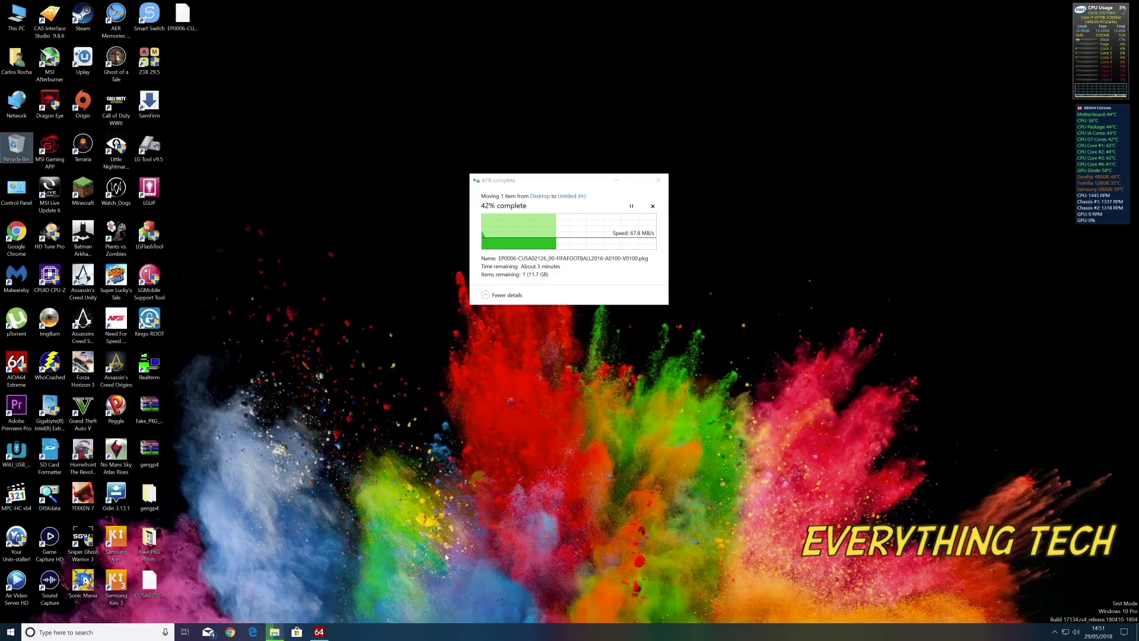
pyautogui.rightClick(149, 407)
pyautogui.click(178, 377)
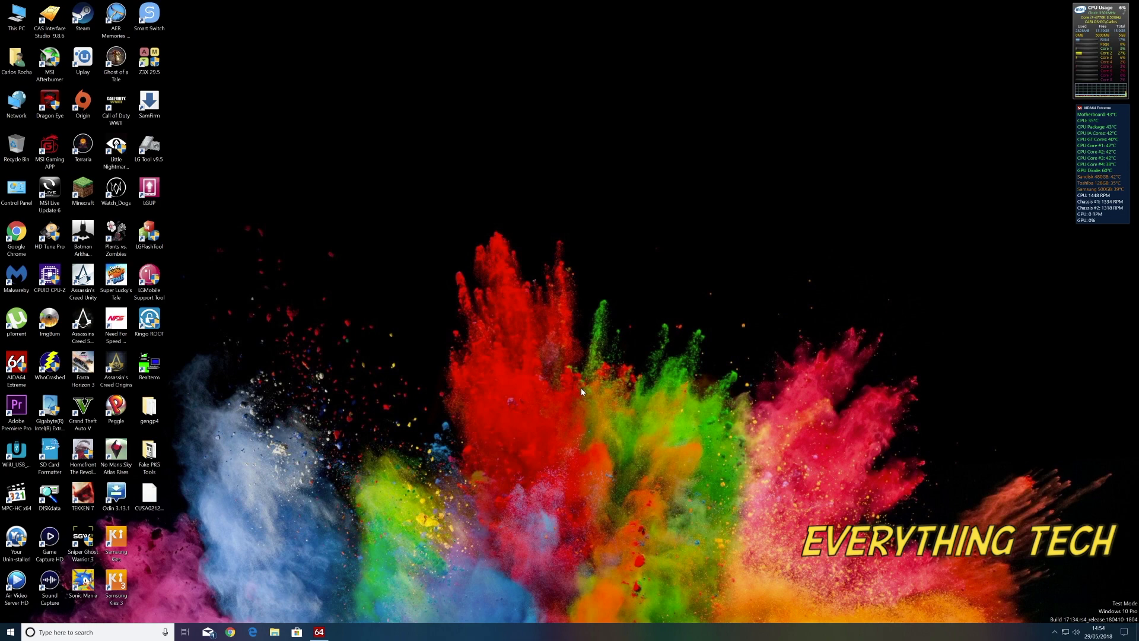
# Eject drive Untitled (H:) from This PC and close the window
pyautogui.doubleClick(25, 24)
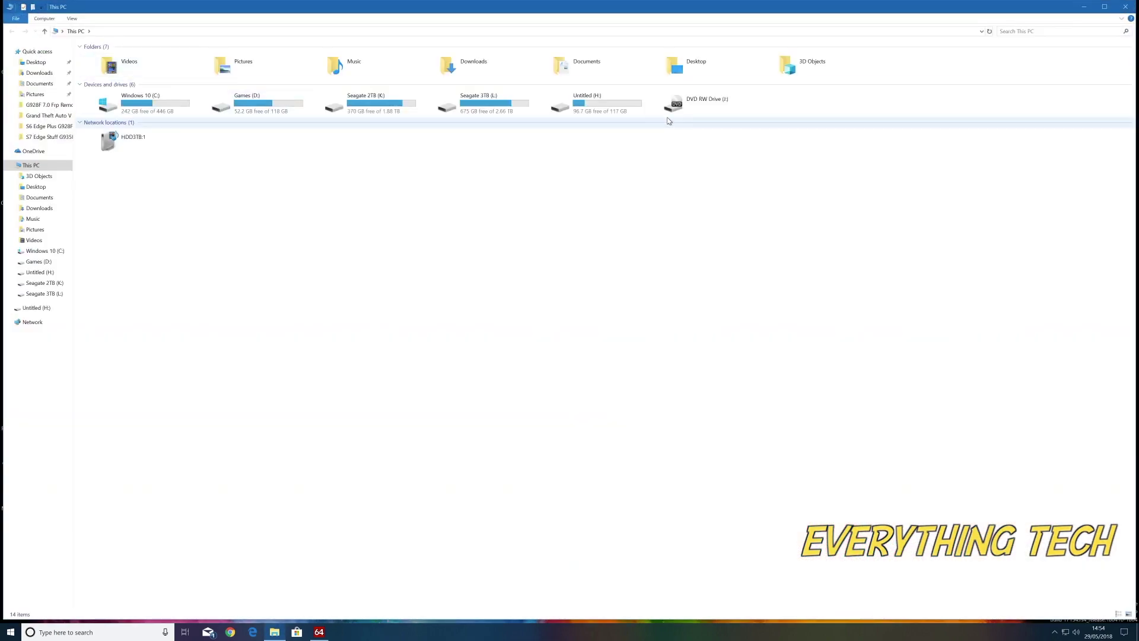
pyautogui.click(597, 108)
pyautogui.rightClick(596, 109)
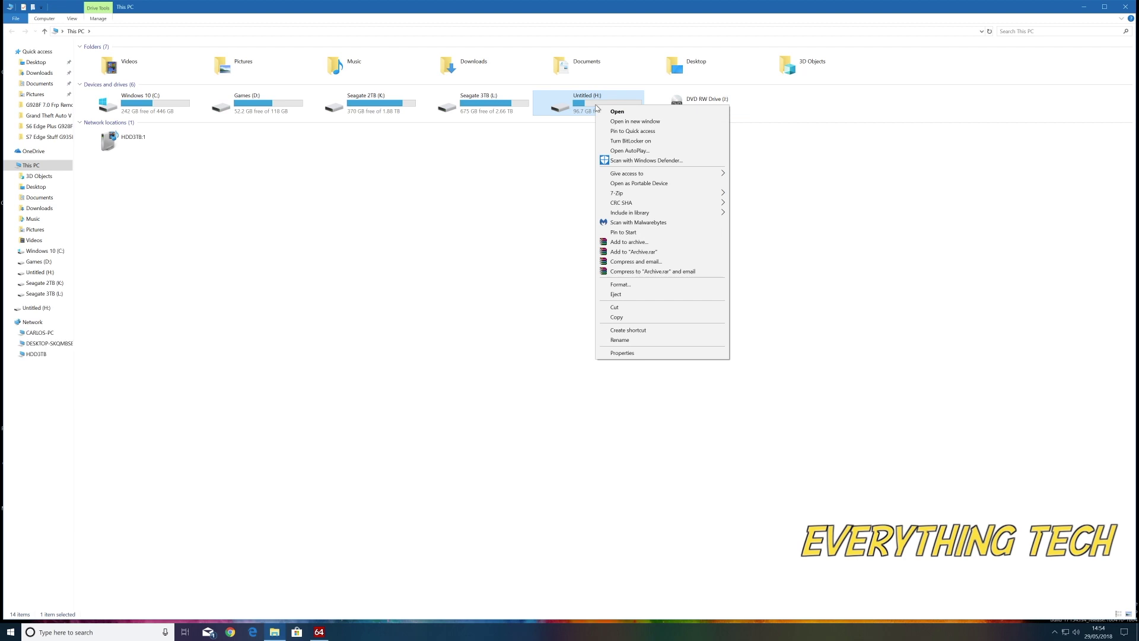
pyautogui.click(653, 295)
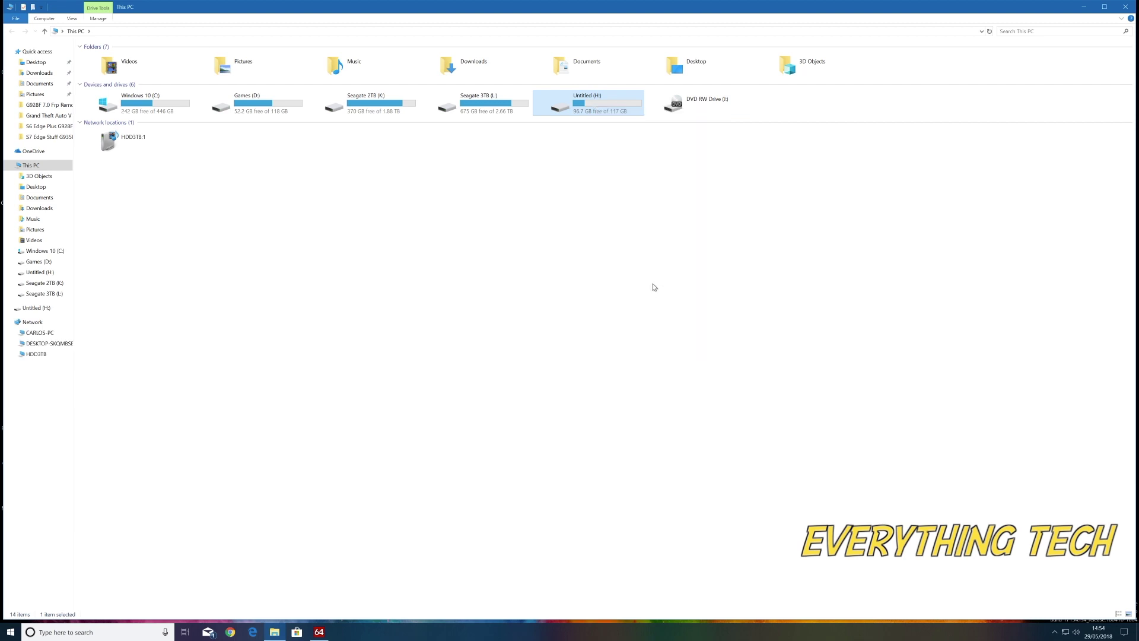
pyautogui.click(1125, 6)
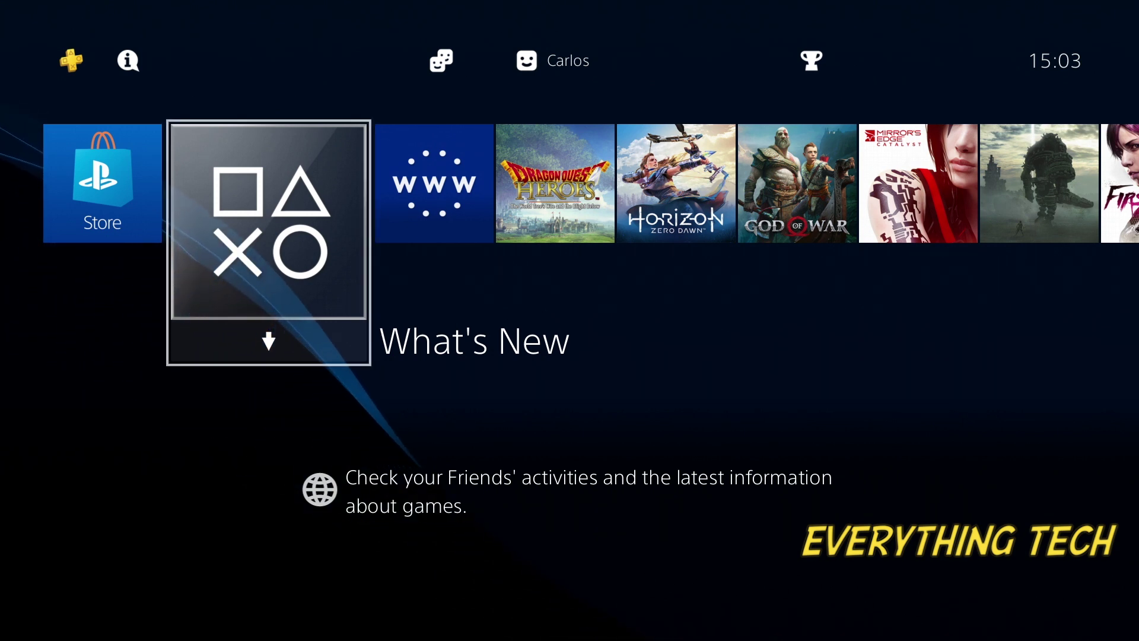
# Switch to the PS4 home screen and open Settings
pyautogui.press('Up')
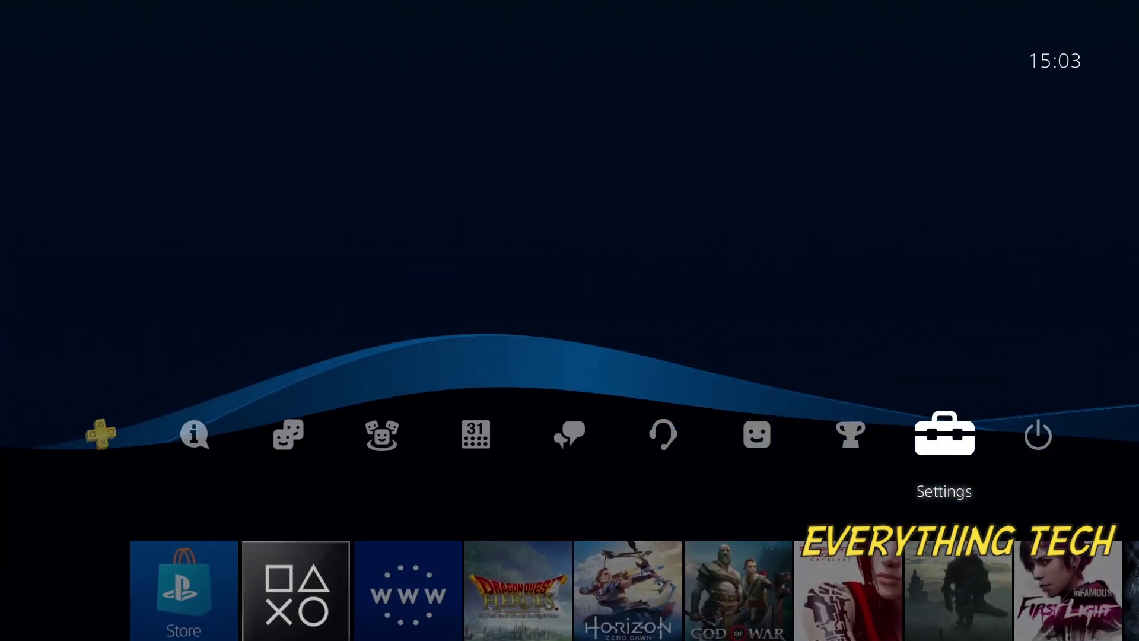
pyautogui.press('Right')
pyautogui.press('Left')
pyautogui.press('Left')
pyautogui.press('Left')
pyautogui.press('Left')
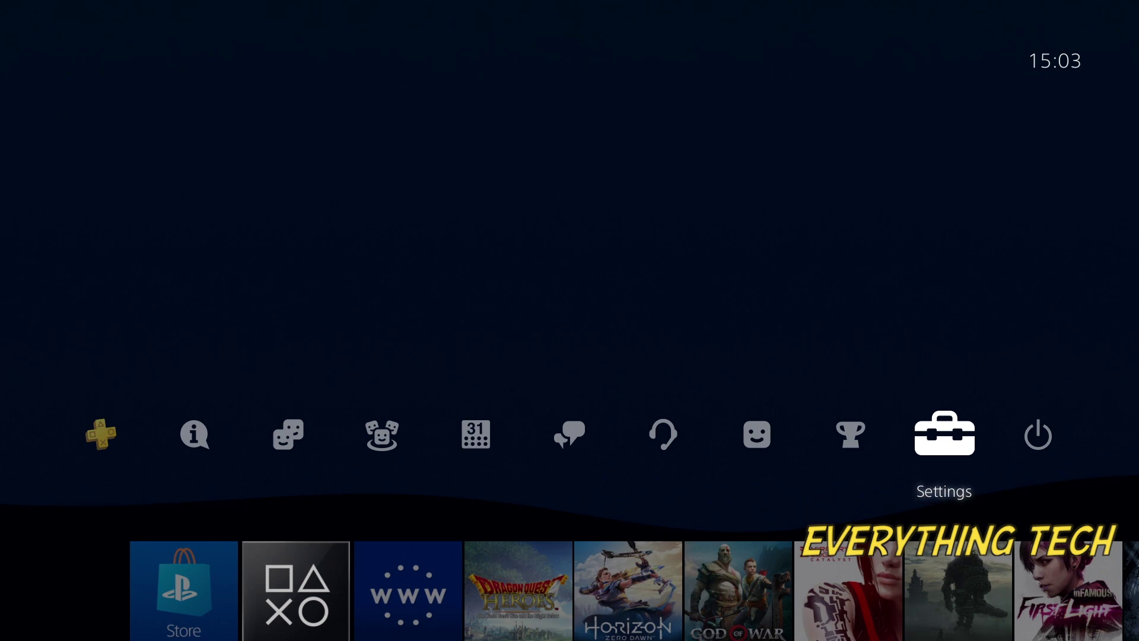
pyautogui.press('Return')
# Open Debug Settings at the end of the Settings list and enter its Game section
pyautogui.press('Down')
pyautogui.press('Down')
pyautogui.press('Down')
pyautogui.press('Down')
pyautogui.press('Down')
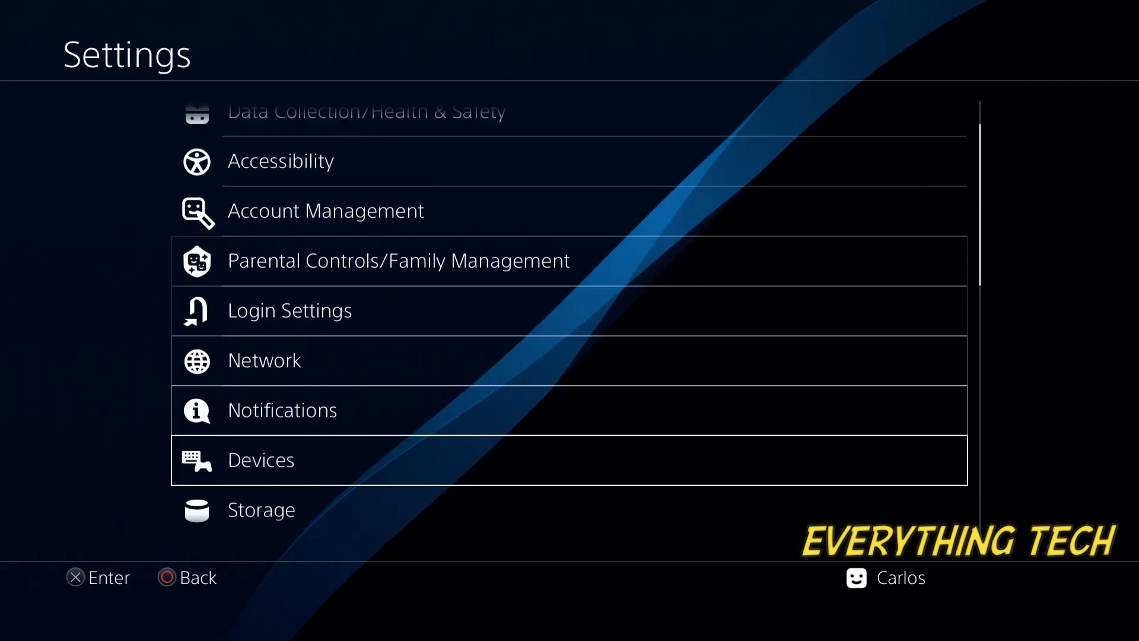
pyautogui.press('Down')
pyautogui.press('Down')
pyautogui.press('Down')
pyautogui.press('Down')
pyautogui.press('Down')
pyautogui.press('Down')
pyautogui.press('Down')
pyautogui.press('Down')
pyautogui.press('Down')
pyautogui.press('Down')
pyautogui.press('Down')
pyautogui.press('Down')
pyautogui.press('Down')
pyautogui.press('Down')
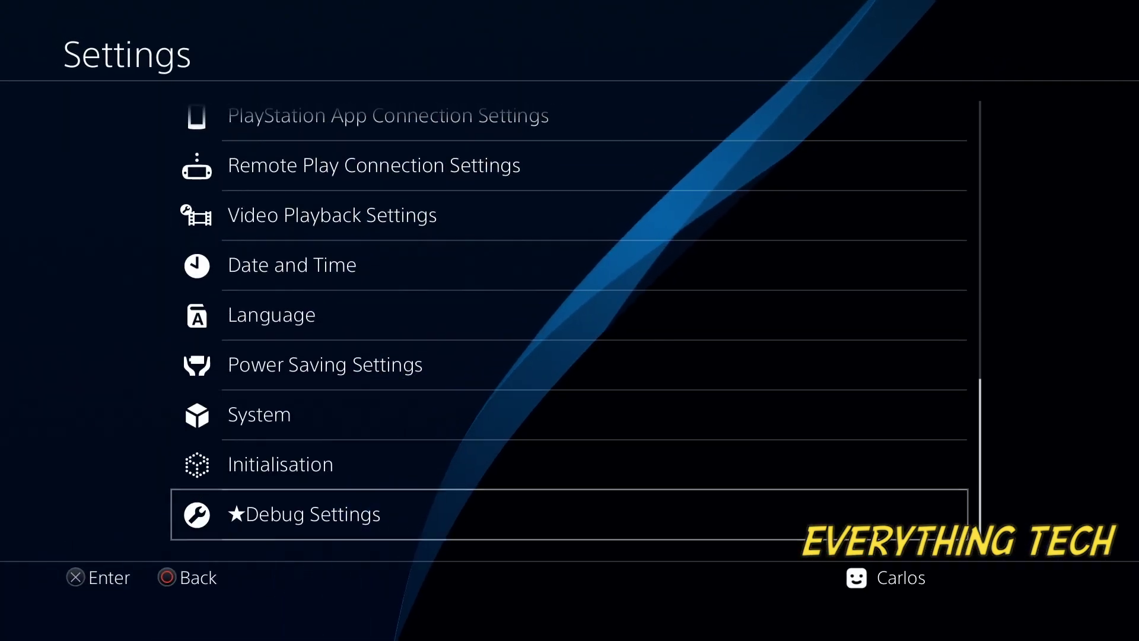
pyautogui.press('Return')
pyautogui.press('Return')
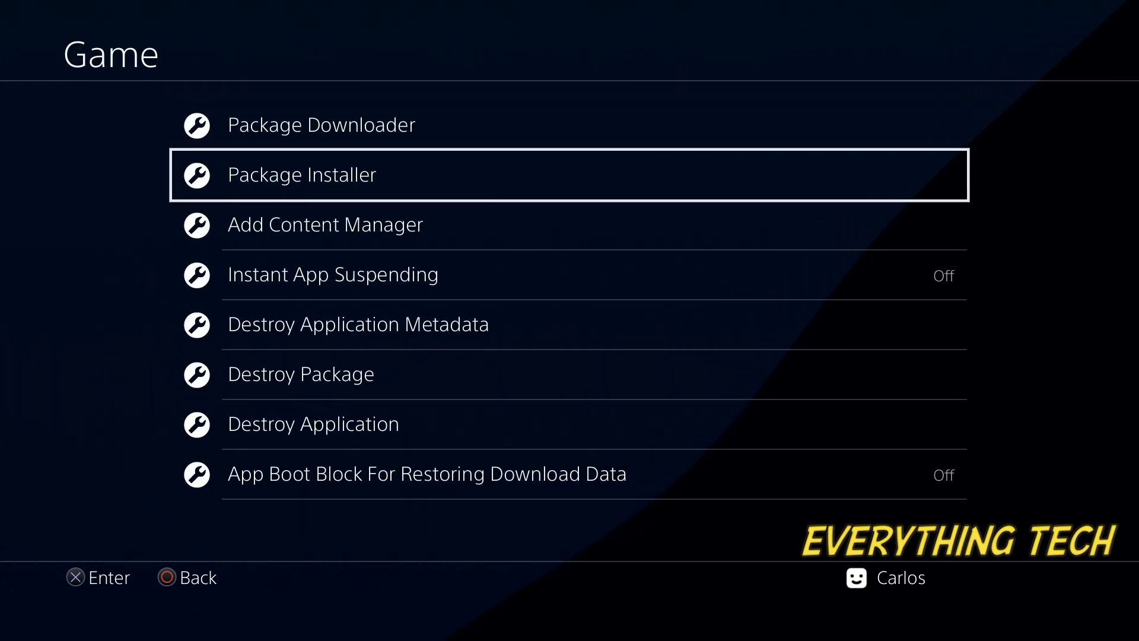
# Install EP0006-CUSA02126_00-FIFAFOOTBALL2016-A0100-V0100.pkg with Package Installer and return to Debug Settings
pyautogui.press('Return')
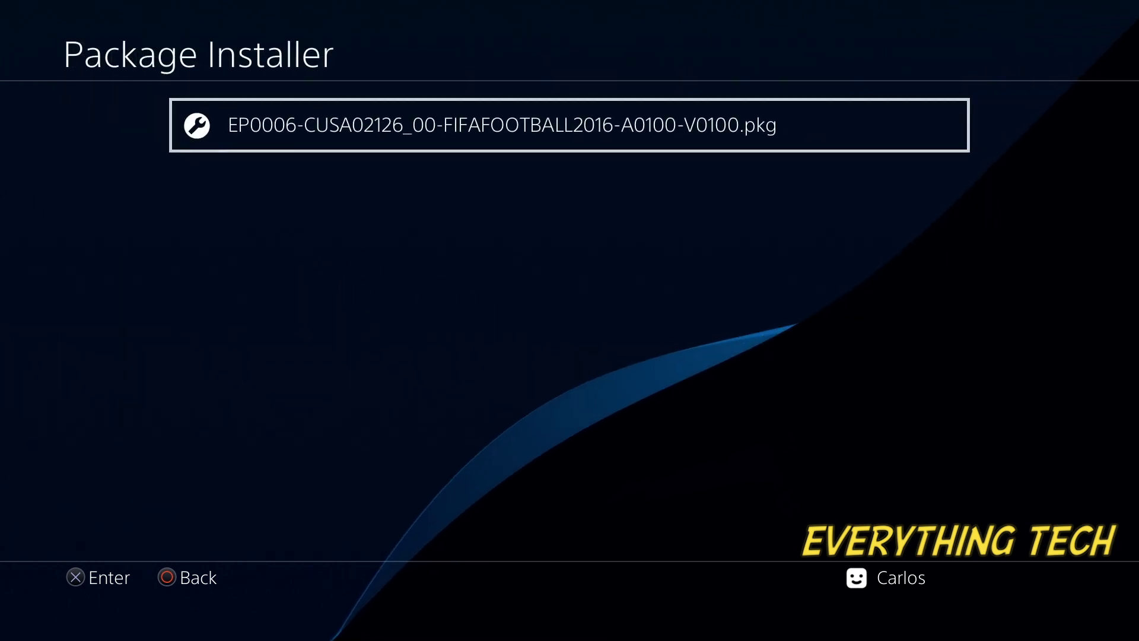
pyautogui.press('Return')
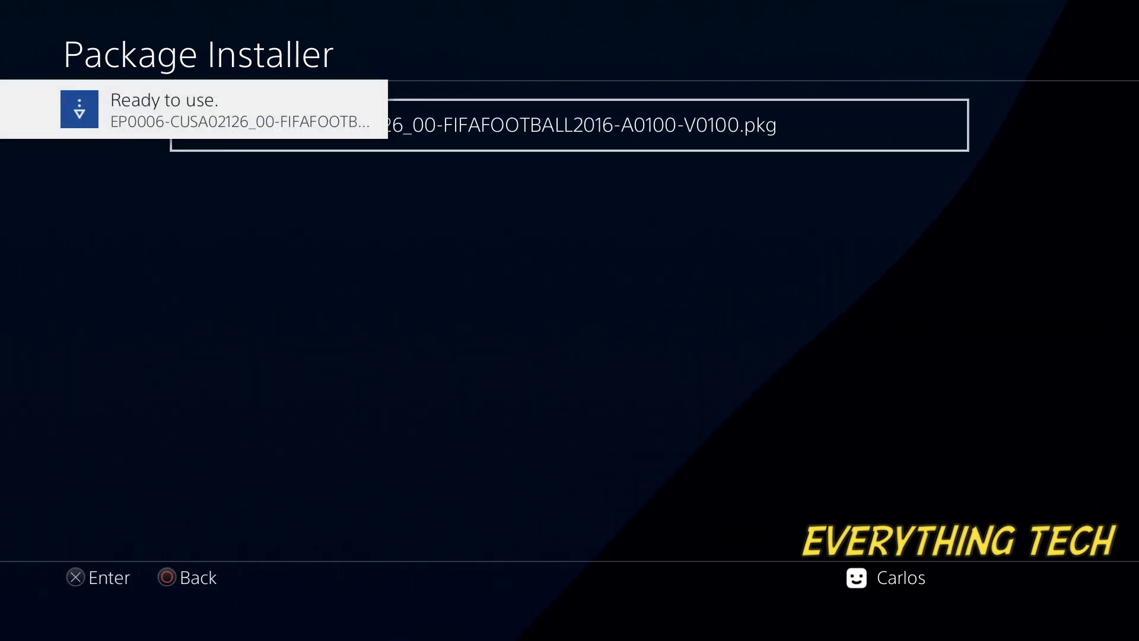
pyautogui.press('Escape')
pyautogui.press('Escape')
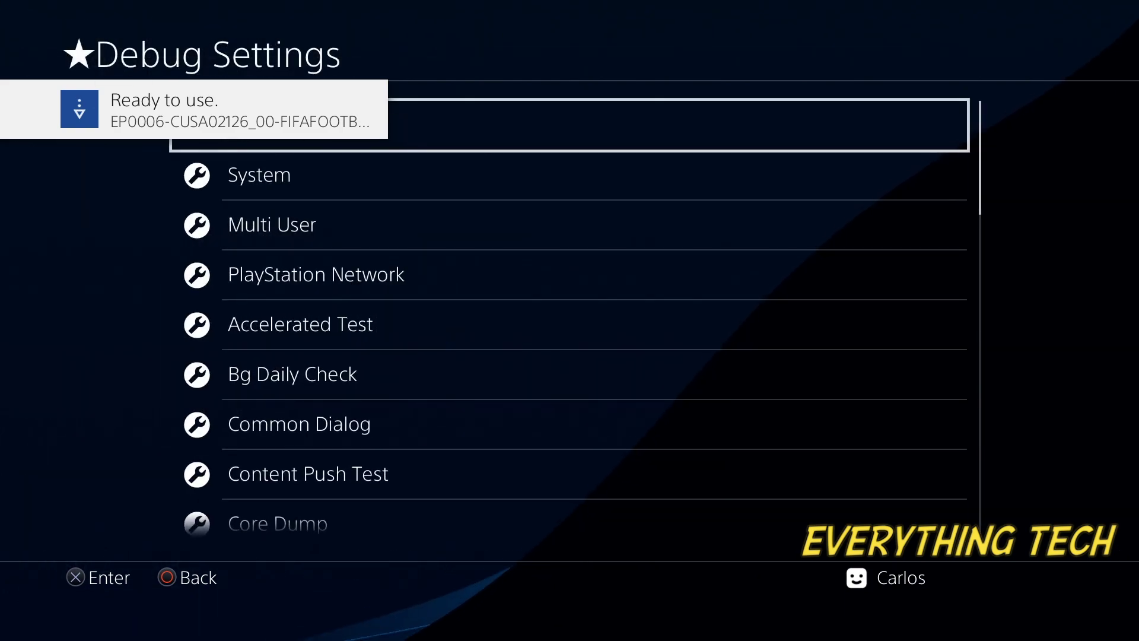